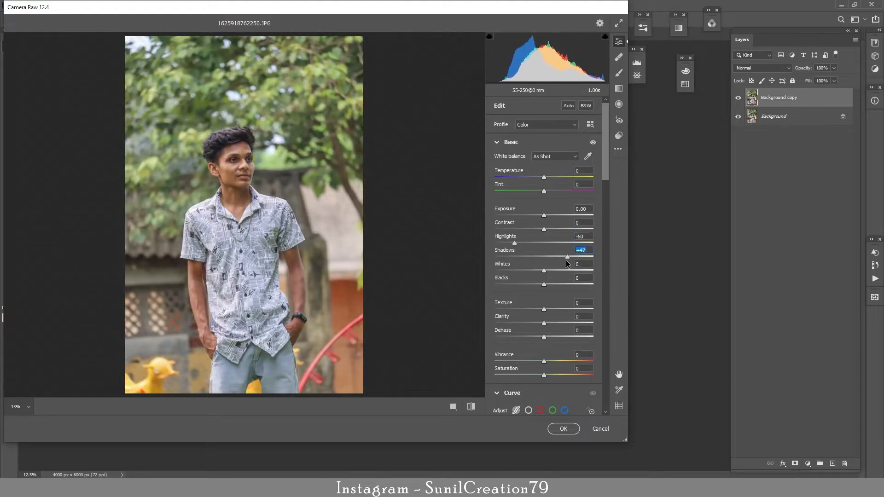
Set the Basic adjustments to Temperature -5, Shadows +43, Blacks -12 and Vibrance +38 in the Camera Raw filter
{"action": "left_click_drag", "start_coordinate": [544, 177], "coordinate": [543, 211]}
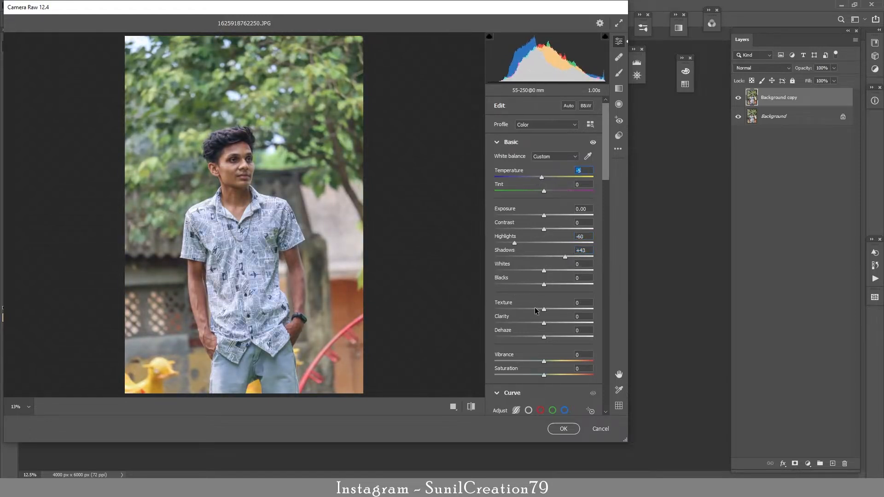
{"action": "left_click_drag", "start_coordinate": [545, 286], "coordinate": [537, 285]}
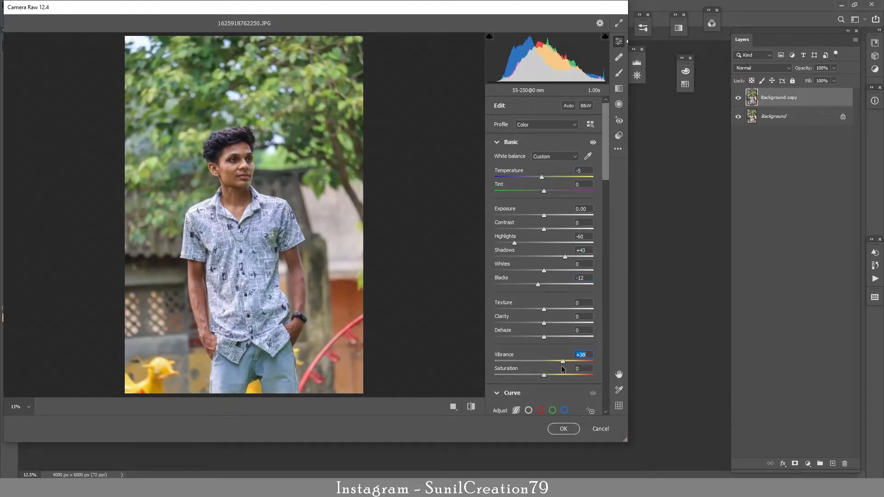
Raise the Oranges saturation slightly in the HSL Color Mixer
{"action": "scroll", "coordinate": [543, 366], "scroll_direction": "down", "scroll_amount": 10}
{"action": "mouse_move", "coordinate": [543, 273]}
{"action": "left_mouse_down"}
{"action": "mouse_move", "coordinate": [560, 274]}
{"action": "mouse_move", "coordinate": [549, 275]}
{"action": "left_mouse_up"}
{"action": "left_click", "coordinate": [523, 236]}
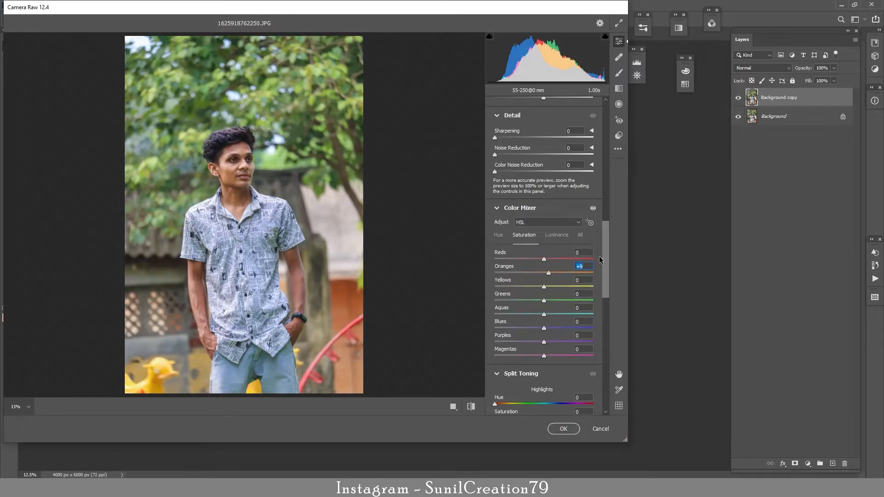
Calibrate the Blue Primary to Hue -5 and Saturation +33, and apply the Camera Raw filter
{"action": "left_click_drag", "start_coordinate": [606, 299], "coordinate": [608, 410]}
{"action": "mouse_move", "coordinate": [544, 407]}
{"action": "left_mouse_down"}
{"action": "mouse_move", "coordinate": [560, 407]}
{"action": "mouse_move", "coordinate": [538, 392]}
{"action": "left_mouse_up"}
{"action": "key", "text": "Up"}
{"action": "key", "text": "Up"}
{"action": "key", "text": "Up"}
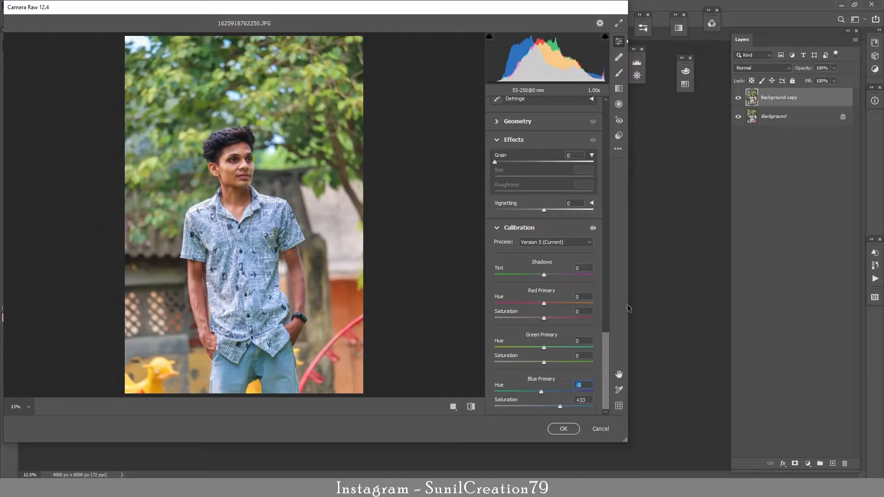
{"action": "left_click", "coordinate": [569, 431]}
Add a new layer and remove the blemishes on the nose and cheek with the Spot Healing Brush, sampling all layers
{"action": "left_click", "coordinate": [832, 464]}
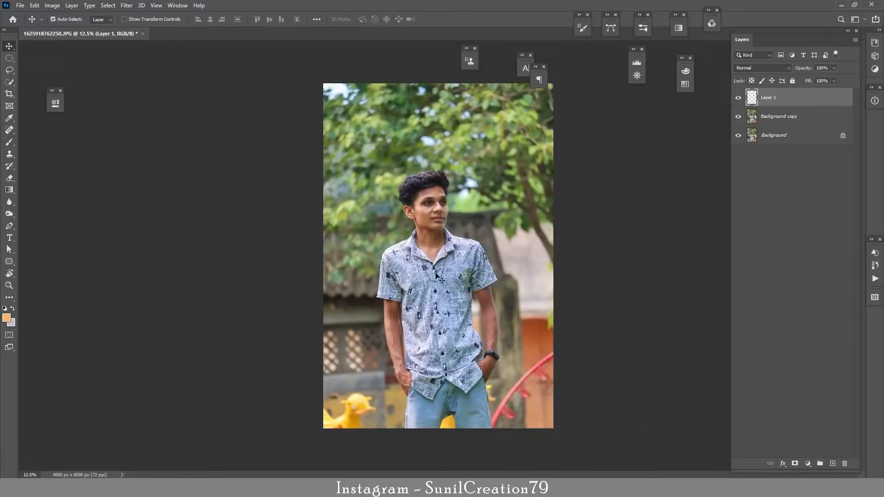
{"action": "scroll", "coordinate": [437, 276], "scroll_direction": "up", "scroll_amount": 8}
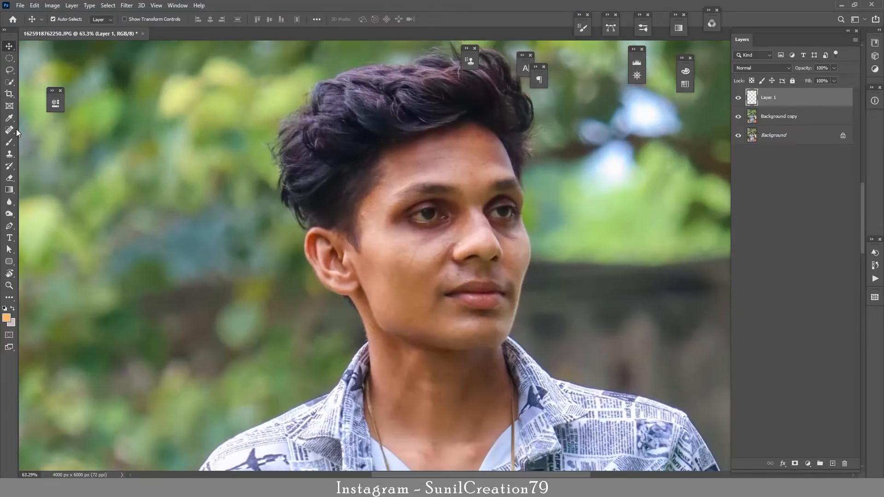
{"action": "left_click", "coordinate": [11, 130]}
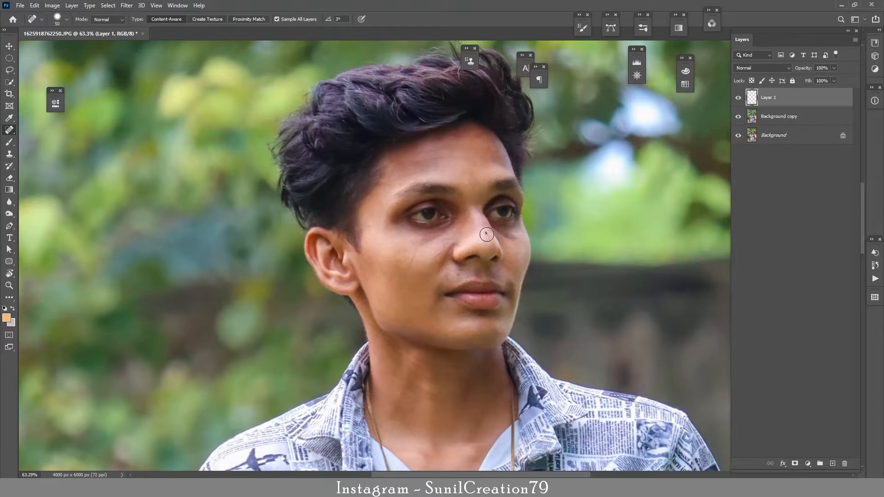
{"action": "left_click", "coordinate": [486, 234]}
{"action": "left_click_drag", "start_coordinate": [404, 264], "coordinate": [416, 251]}
Merge the healing layer into the retouched copy and duplicate that layer twice
{"action": "key", "text": "Delete"}
{"action": "key", "text": "ctrl+j"}
{"action": "key", "text": "ctrl+j"}
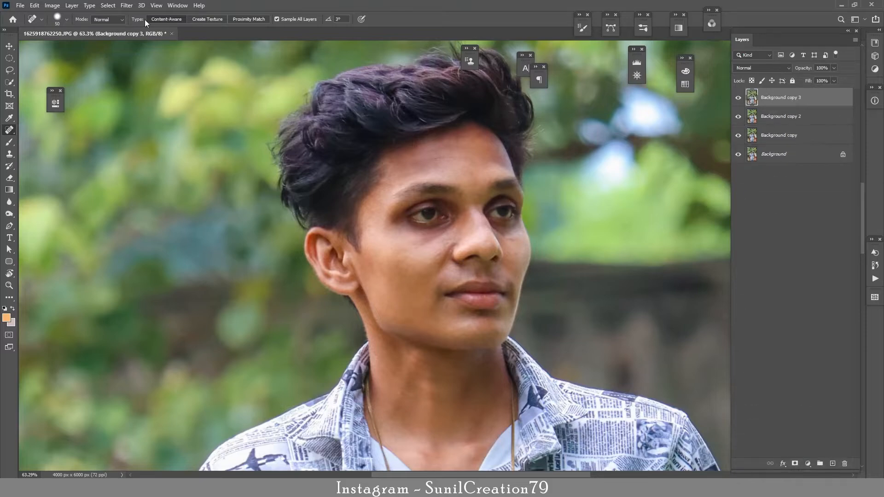
Apply a High Pass filter to the topmost copy and set its blend mode to Vivid Light
{"action": "left_click", "coordinate": [126, 5]}
{"action": "mouse_move", "coordinate": [148, 188]}
{"action": "left_click", "coordinate": [258, 199]}
{"action": "key", "text": "Return"}
{"action": "left_click", "coordinate": [762, 67]}
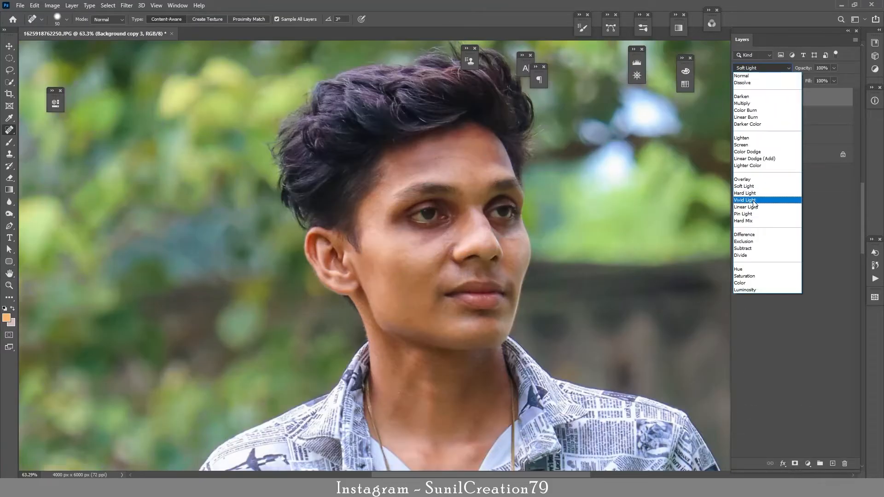
{"action": "left_click", "coordinate": [753, 201]}
Smooth the facial skin on Background copy 2 with the Mixer Brush at Wet 20%, Load 75%, Mix 90% and Flow 100%
{"action": "left_click", "coordinate": [782, 116]}
{"action": "left_click", "coordinate": [9, 142]}
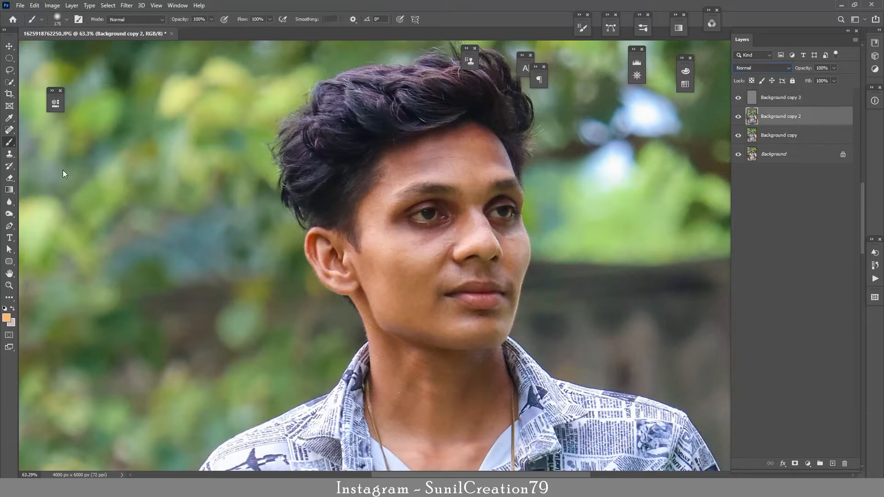
{"action": "key", "text": "shift+b"}
{"action": "key", "text": "2"}
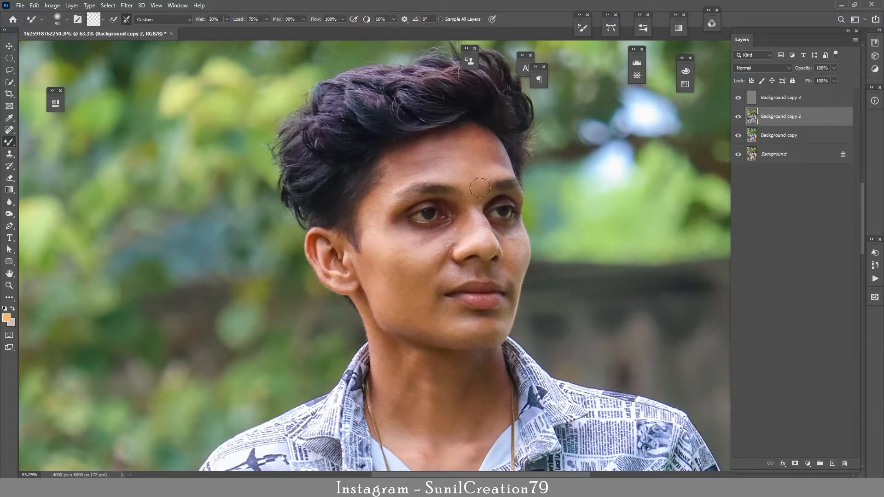
{"action": "key", "text": "bracketleft"}
{"action": "key", "text": "bracketleft"}
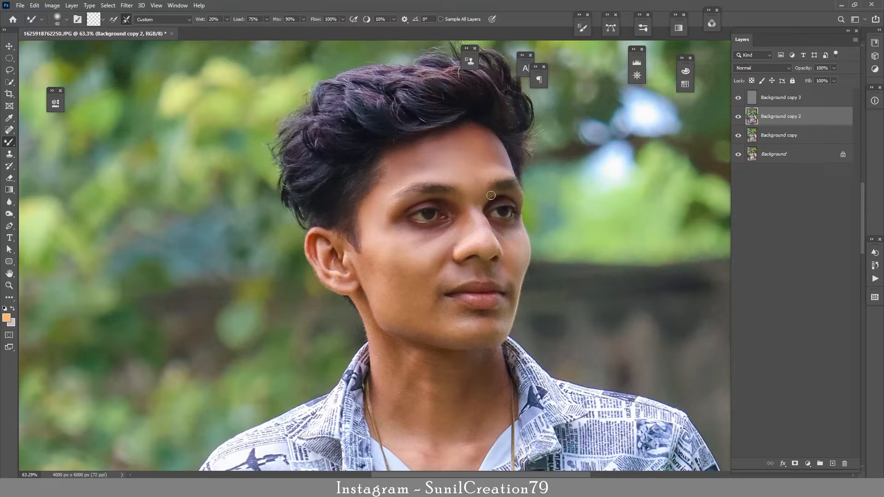
{"action": "left_click_drag", "start_coordinate": [485, 322], "coordinate": [484, 328]}
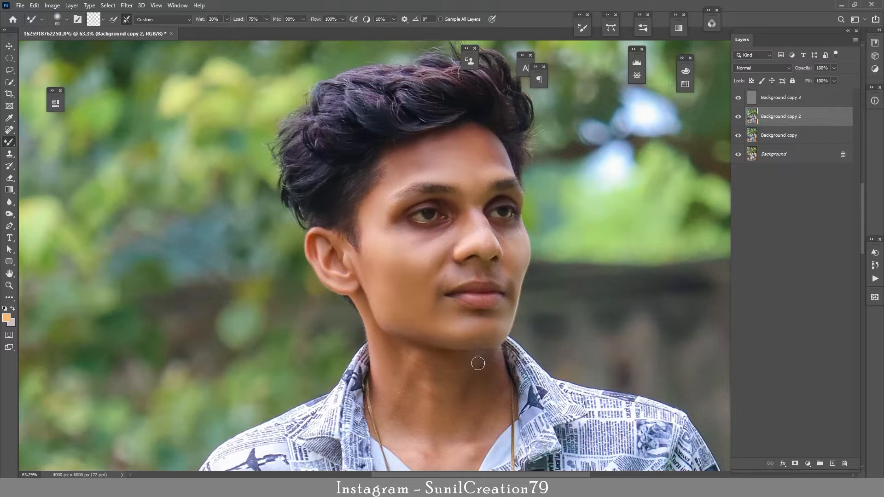
Smooth the skin of the neck and upper chest with a larger Mixer Brush of size 90
{"action": "left_click_drag", "start_coordinate": [493, 380], "coordinate": [490, 255]}
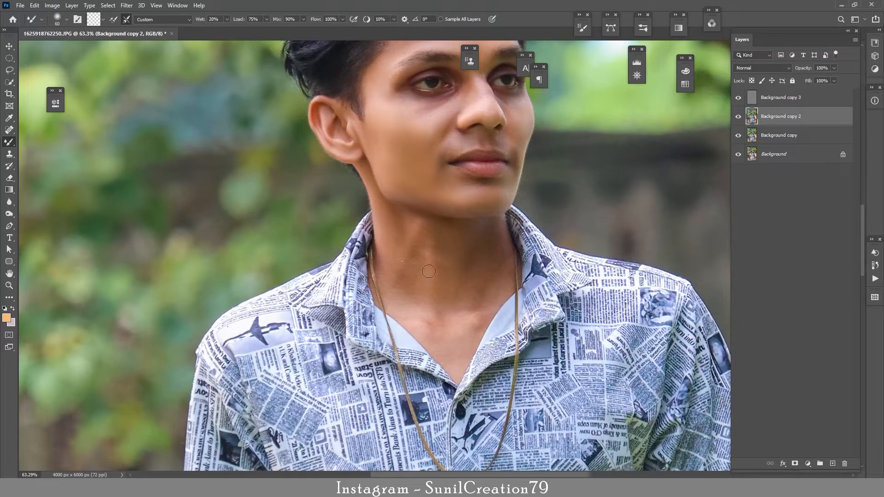
{"action": "key", "text": "bracketright"}
{"action": "key", "text": "bracketright"}
{"action": "key", "text": "bracketright"}
{"action": "mouse_move", "coordinate": [460, 326]}
{"action": "left_mouse_down"}
{"action": "mouse_move", "coordinate": [447, 296]}
{"action": "mouse_move", "coordinate": [424, 319]}
{"action": "mouse_move", "coordinate": [460, 349]}
{"action": "mouse_move", "coordinate": [420, 296]}
{"action": "mouse_move", "coordinate": [391, 297]}
{"action": "left_mouse_up"}
{"action": "key", "text": "x"}
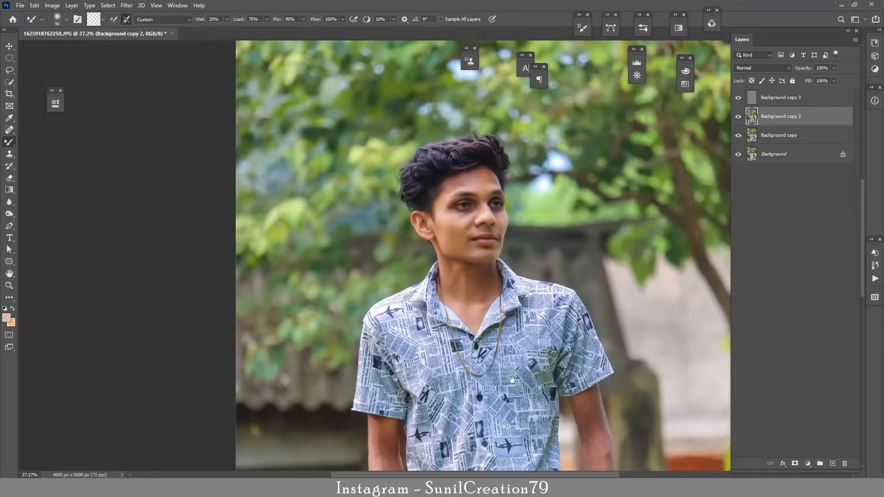
Blend the skin along the arm and hand without the watch using Mixer Brush strokes
{"action": "left_click_drag", "start_coordinate": [396, 350], "coordinate": [391, 230]}
{"action": "left_click_drag", "start_coordinate": [389, 266], "coordinate": [417, 207]}
{"action": "mouse_move", "coordinate": [403, 132]}
{"action": "left_mouse_down"}
{"action": "mouse_move", "coordinate": [400, 161]}
{"action": "mouse_move", "coordinate": [350, 131]}
{"action": "mouse_move", "coordinate": [413, 129]}
{"action": "mouse_move", "coordinate": [376, 219]}
{"action": "mouse_move", "coordinate": [397, 224]}
{"action": "mouse_move", "coordinate": [366, 158]}
{"action": "left_mouse_up"}
{"action": "mouse_move", "coordinate": [408, 251]}
{"action": "left_mouse_down"}
{"action": "mouse_move", "coordinate": [367, 259]}
{"action": "mouse_move", "coordinate": [365, 190]}
{"action": "left_mouse_up"}
{"action": "mouse_move", "coordinate": [371, 243]}
{"action": "left_mouse_down"}
{"action": "mouse_move", "coordinate": [365, 138]}
{"action": "mouse_move", "coordinate": [371, 149]}
{"action": "left_mouse_up"}
{"action": "left_click_drag", "start_coordinate": [406, 235], "coordinate": [389, 284]}
{"action": "mouse_move", "coordinate": [429, 321]}
{"action": "left_mouse_down"}
{"action": "mouse_move", "coordinate": [422, 307]}
{"action": "mouse_move", "coordinate": [409, 336]}
{"action": "left_mouse_up"}
{"action": "mouse_move", "coordinate": [430, 379]}
{"action": "left_mouse_down"}
{"action": "mouse_move", "coordinate": [417, 269]}
{"action": "mouse_move", "coordinate": [414, 359]}
{"action": "mouse_move", "coordinate": [460, 332]}
{"action": "mouse_move", "coordinate": [442, 346]}
{"action": "mouse_move", "coordinate": [402, 320]}
{"action": "left_mouse_up"}
{"action": "mouse_move", "coordinate": [452, 391]}
{"action": "left_mouse_down"}
{"action": "mouse_move", "coordinate": [429, 372]}
{"action": "mouse_move", "coordinate": [449, 424]}
{"action": "mouse_move", "coordinate": [456, 390]}
{"action": "left_mouse_up"}
Smooth the skin of the hand and arm wearing the watch, from the pocket up to the sleeve
{"action": "left_click_drag", "start_coordinate": [536, 266], "coordinate": [147, 270]}
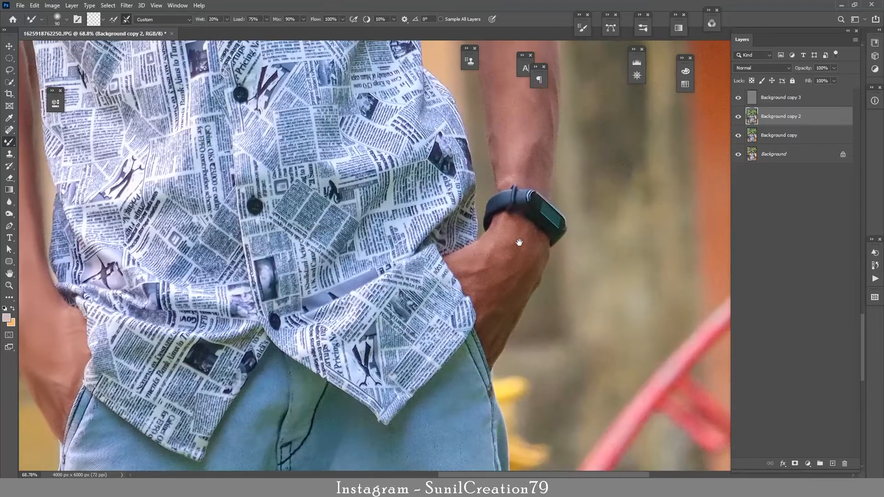
{"action": "left_click_drag", "start_coordinate": [523, 230], "coordinate": [462, 270]}
{"action": "left_click_drag", "start_coordinate": [515, 259], "coordinate": [484, 305]}
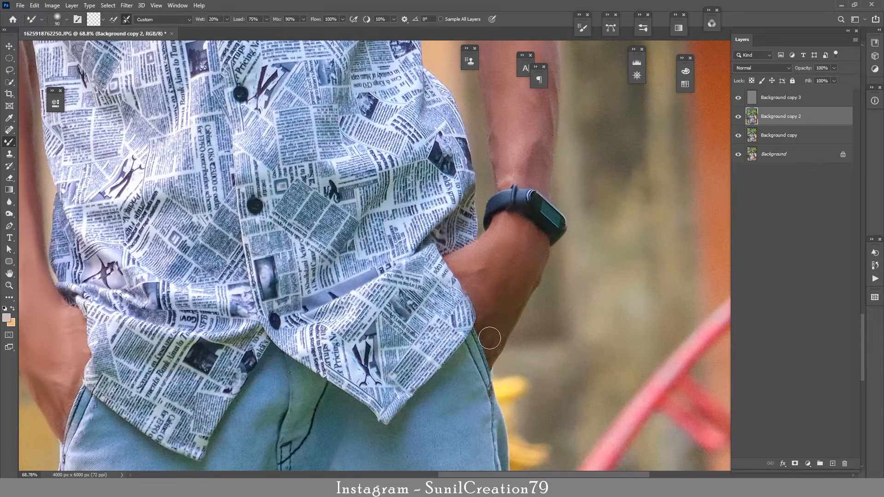
{"action": "scroll", "coordinate": [483, 304], "scroll_direction": "up", "scroll_amount": 3}
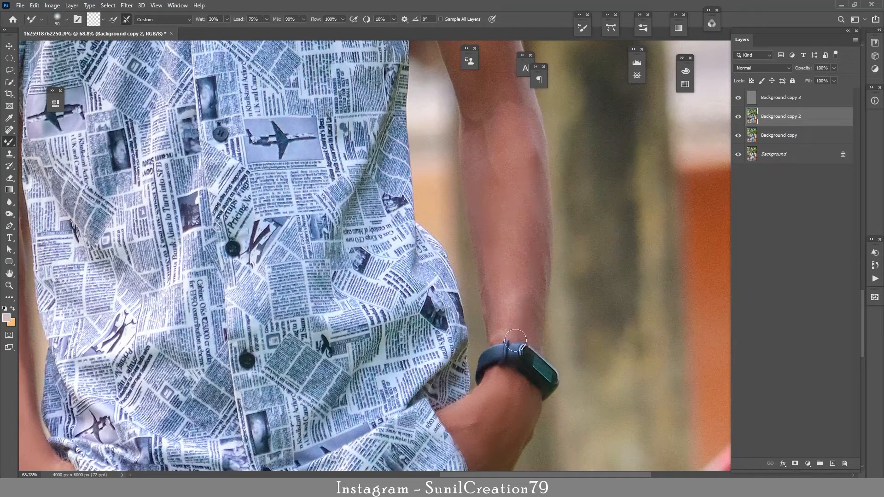
{"action": "scroll", "coordinate": [490, 296], "scroll_direction": "up", "scroll_amount": 5}
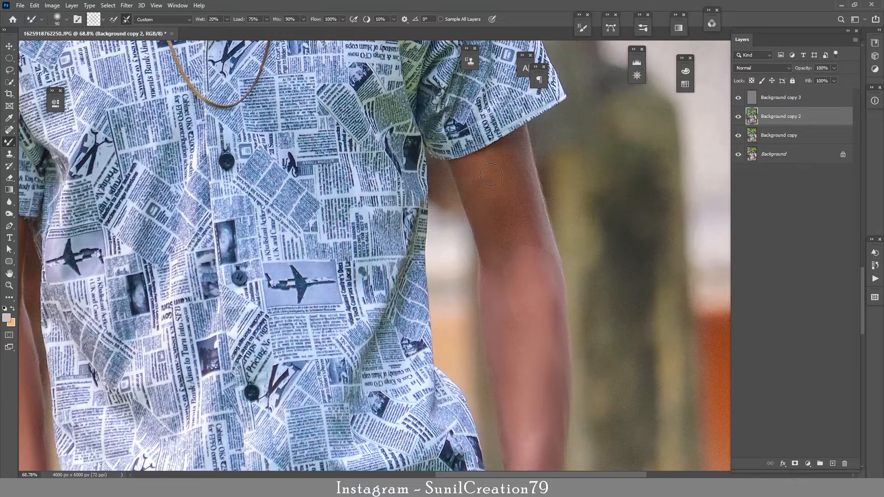
{"action": "key", "text": "ctrl+0"}
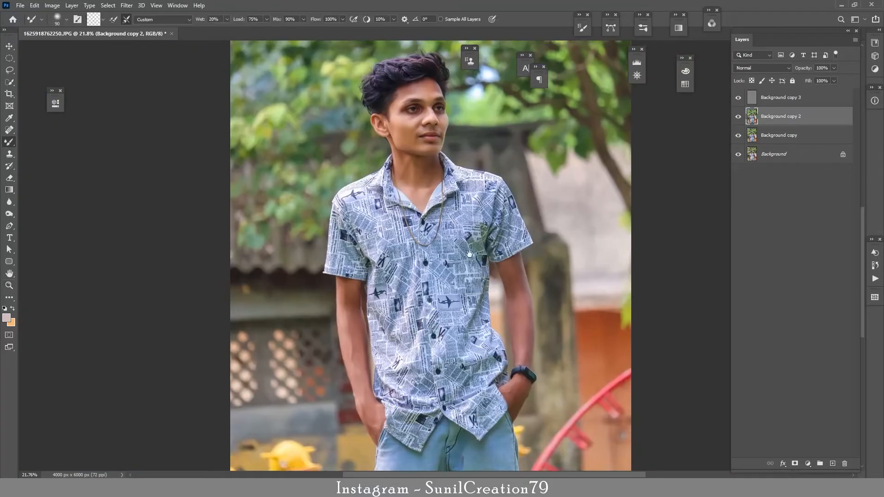
Add a Selective Color adjustment layer with Reds at Cyan -70, Magenta -15, Yellow +32 and Black -39
{"action": "left_click", "coordinate": [807, 463]}
{"action": "left_click", "coordinate": [805, 453]}
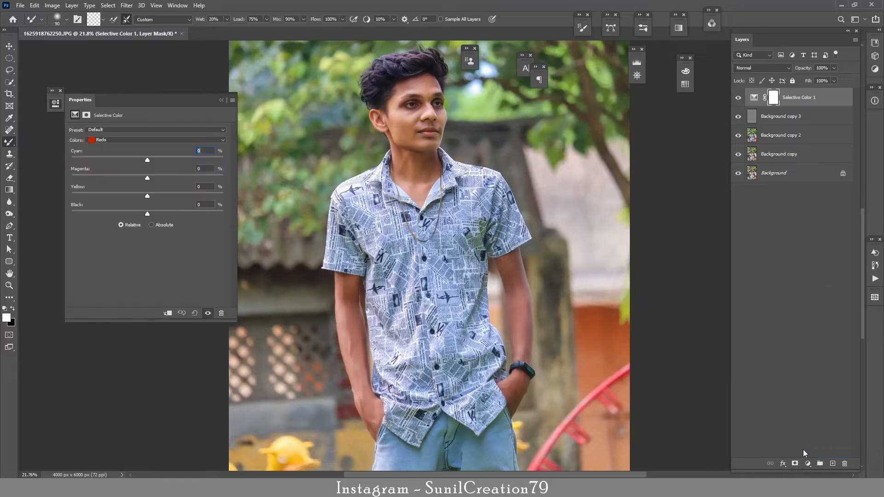
{"action": "left_click_drag", "start_coordinate": [139, 214], "coordinate": [118, 213]}
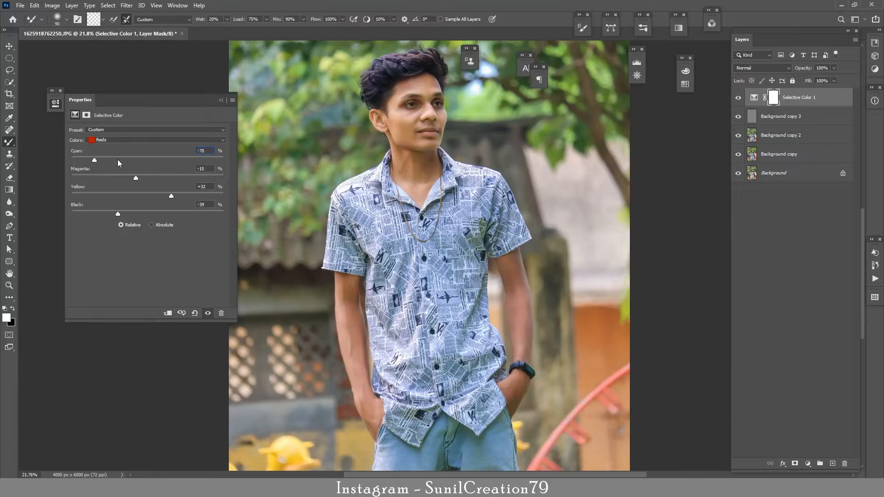
Invert the Selective Color mask and paint white over both arms with a soft regular brush
{"action": "key", "text": "ctrl+i"}
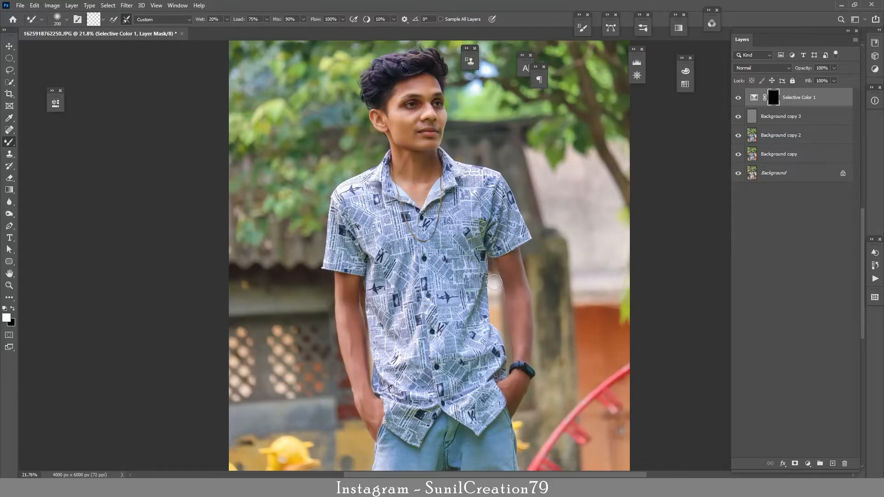
{"action": "key", "text": "shift+b"}
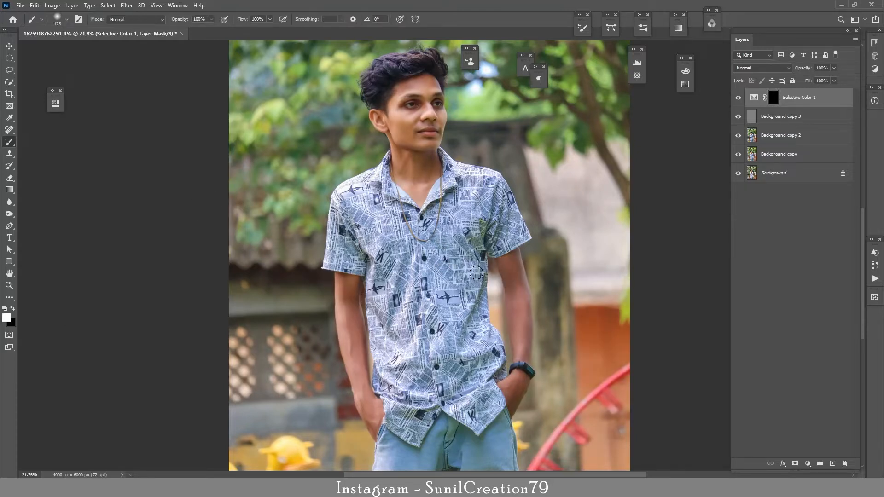
{"action": "key", "text": "bracketleft"}
{"action": "key", "text": "bracketleft"}
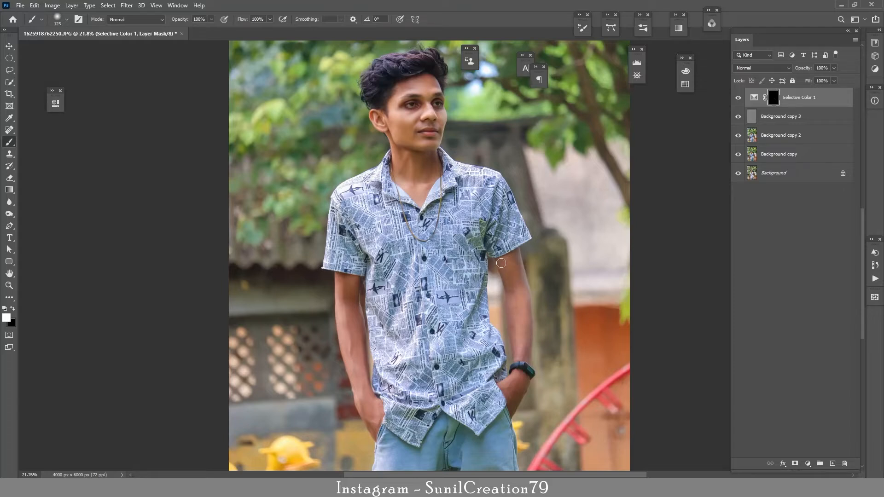
{"action": "key", "text": "bracketright"}
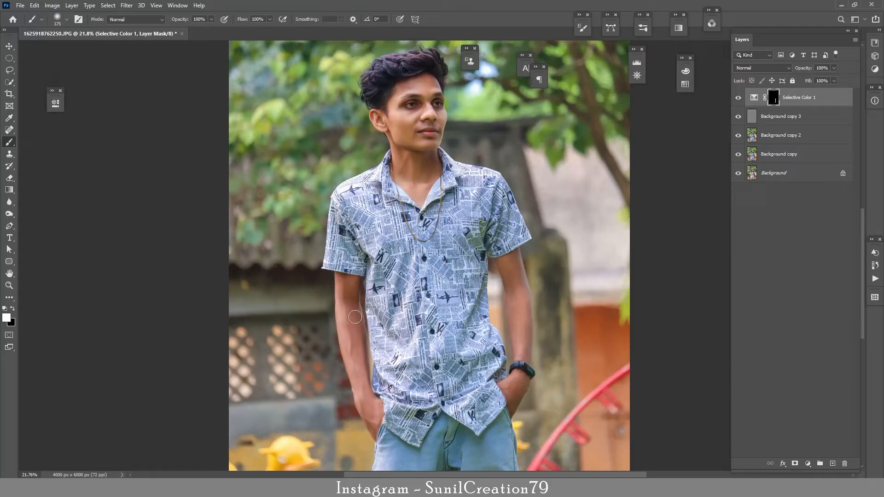
{"action": "mouse_move", "coordinate": [355, 317]}
{"action": "left_mouse_down"}
{"action": "mouse_move", "coordinate": [350, 297]}
{"action": "mouse_move", "coordinate": [363, 391]}
{"action": "mouse_move", "coordinate": [374, 408]}
{"action": "mouse_move", "coordinate": [403, 418]}
{"action": "left_mouse_up"}
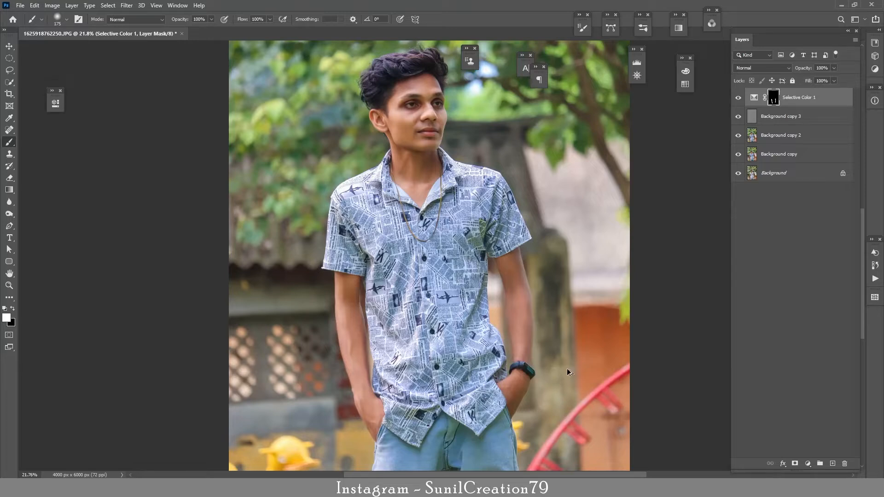
Stamp all visible layers into a new top layer and open it in the Liquify filter
{"action": "key", "text": "ctrl+shift+alt+e"}
{"action": "left_click_drag", "start_coordinate": [427, 172], "coordinate": [429, 216]}
{"action": "left_click", "coordinate": [126, 5]}
{"action": "left_click", "coordinate": [146, 79]}
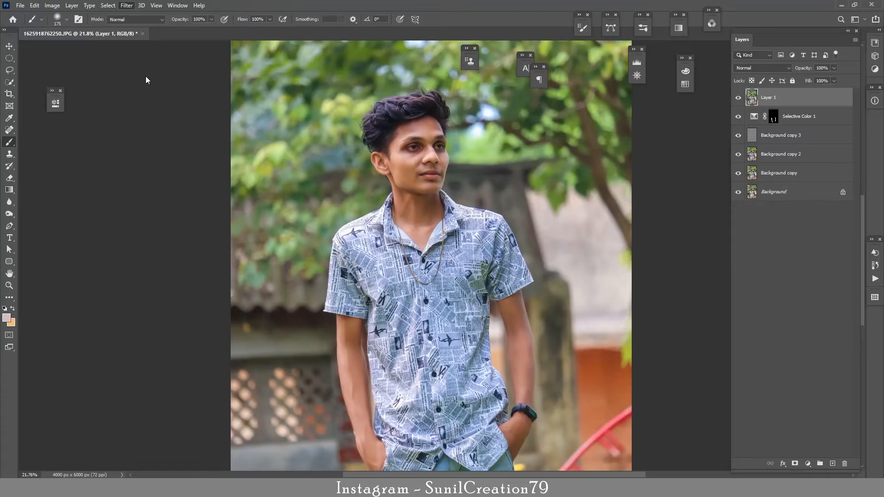
Push the top of the hair upward with Forward Warp at size 250 and pressure 20, and apply Liquify
{"action": "scroll", "coordinate": [341, 230], "scroll_direction": "up", "scroll_amount": 6}
{"action": "left_click_drag", "start_coordinate": [341, 88], "coordinate": [345, 330]}
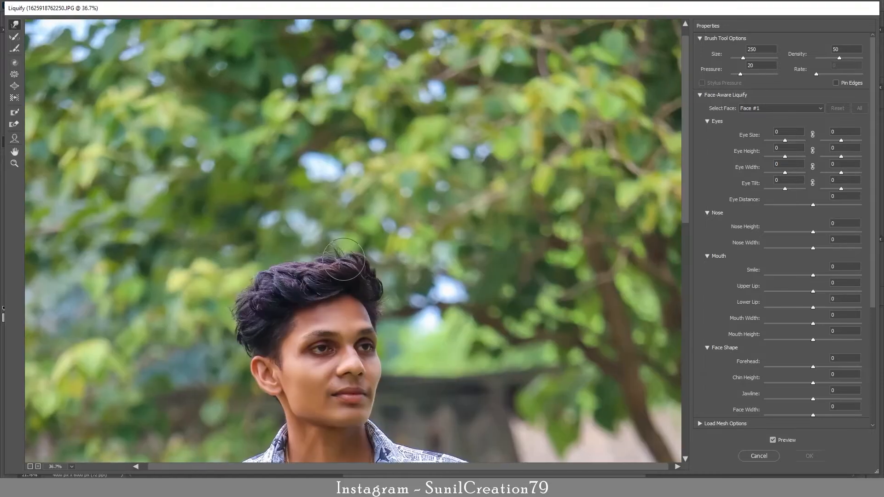
{"action": "left_click_drag", "start_coordinate": [344, 281], "coordinate": [316, 249]}
{"action": "mouse_move", "coordinate": [318, 279]}
{"action": "left_mouse_down"}
{"action": "mouse_move", "coordinate": [299, 289]}
{"action": "mouse_move", "coordinate": [325, 271]}
{"action": "mouse_move", "coordinate": [328, 254]}
{"action": "left_mouse_up"}
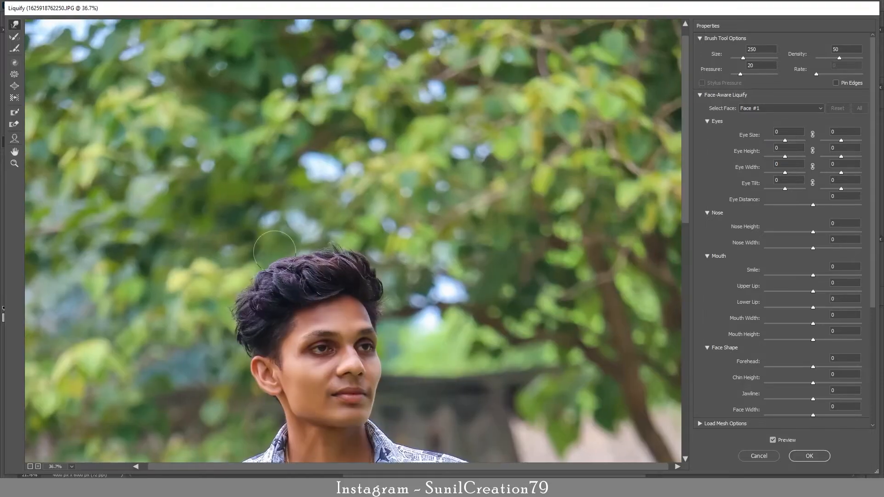
{"action": "scroll", "coordinate": [274, 252], "scroll_direction": "up", "scroll_amount": 3}
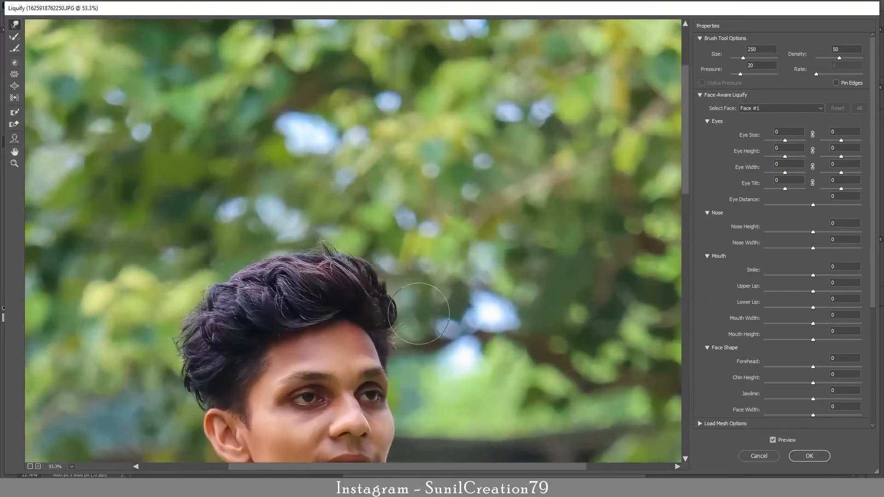
{"action": "left_click", "coordinate": [824, 455]}
Draw a closed pen path along the top edge of the hair and around the background above it, and convert it to a selection
{"action": "scroll", "coordinate": [317, 257], "scroll_direction": "up", "scroll_amount": 4}
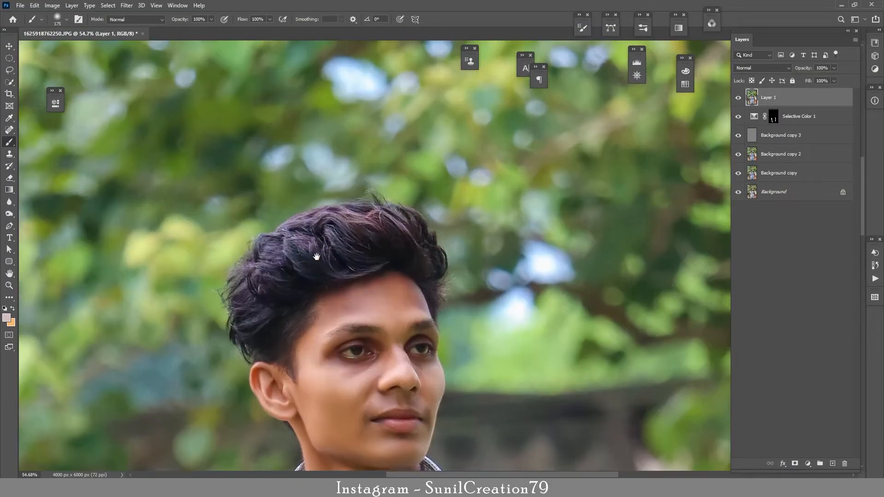
{"action": "key", "text": "s"}
{"action": "key", "text": "p"}
{"action": "left_click", "coordinate": [331, 205]}
{"action": "left_click_drag", "start_coordinate": [361, 204], "coordinate": [420, 214]}
{"action": "left_click", "coordinate": [361, 204], "text": "alt"}
{"action": "left_click", "coordinate": [410, 209], "text": "alt"}
{"action": "left_click_drag", "start_coordinate": [442, 185], "coordinate": [437, 179]}
{"action": "left_click_drag", "start_coordinate": [398, 156], "coordinate": [386, 155]}
{"action": "left_click_drag", "start_coordinate": [342, 159], "coordinate": [328, 163]}
{"action": "left_click_drag", "start_coordinate": [305, 180], "coordinate": [300, 186]}
{"action": "left_click", "coordinate": [331, 205]}
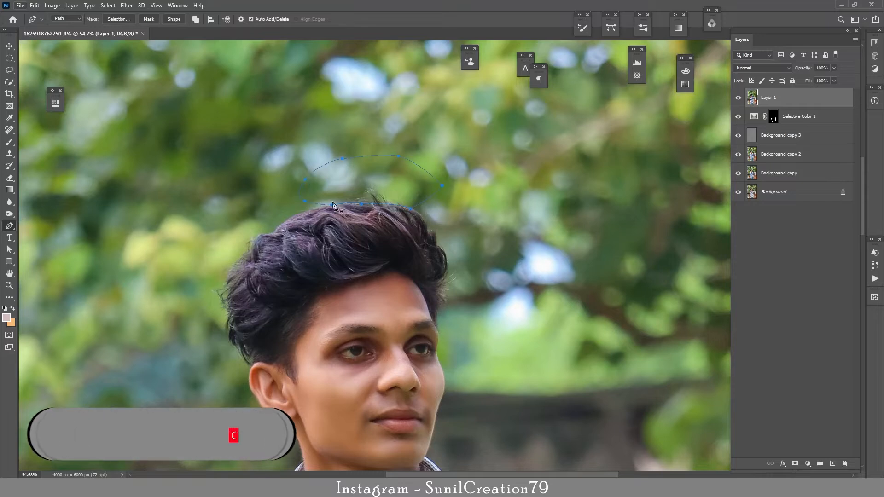
{"action": "key", "text": "ctrl+Return"}
Clone nearby foliage over the stray hairs inside the selection above the head with a size 90 Clone Stamp brush, and deselect
{"action": "key", "text": "s"}
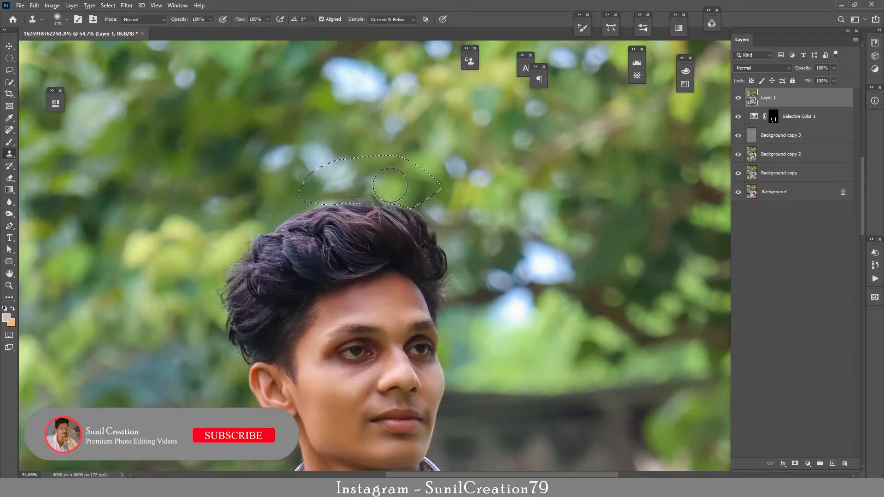
{"action": "key", "text": "bracketleft"}
{"action": "key", "text": "bracketleft"}
{"action": "key", "text": "bracketleft"}
{"action": "key", "text": "bracketleft"}
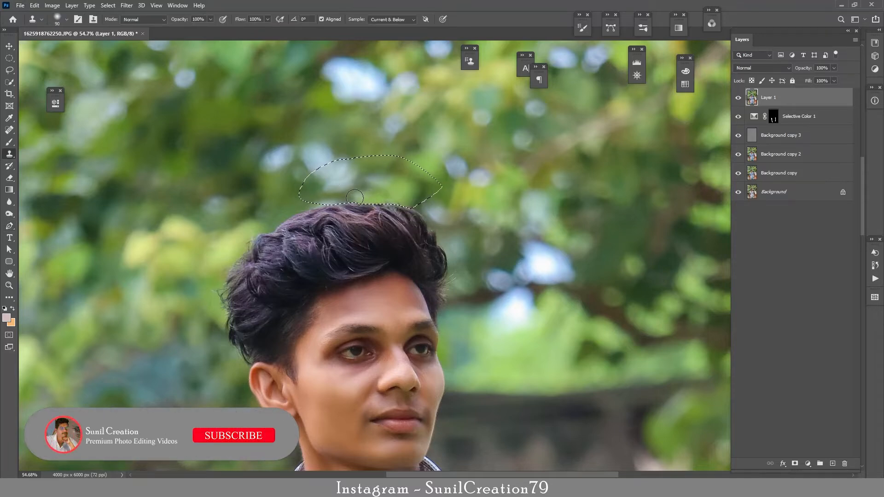
{"action": "left_click", "coordinate": [381, 176], "text": "alt"}
{"action": "mouse_move", "coordinate": [367, 195]}
{"action": "left_mouse_down"}
{"action": "mouse_move", "coordinate": [318, 200]}
{"action": "mouse_move", "coordinate": [397, 202]}
{"action": "left_mouse_up"}
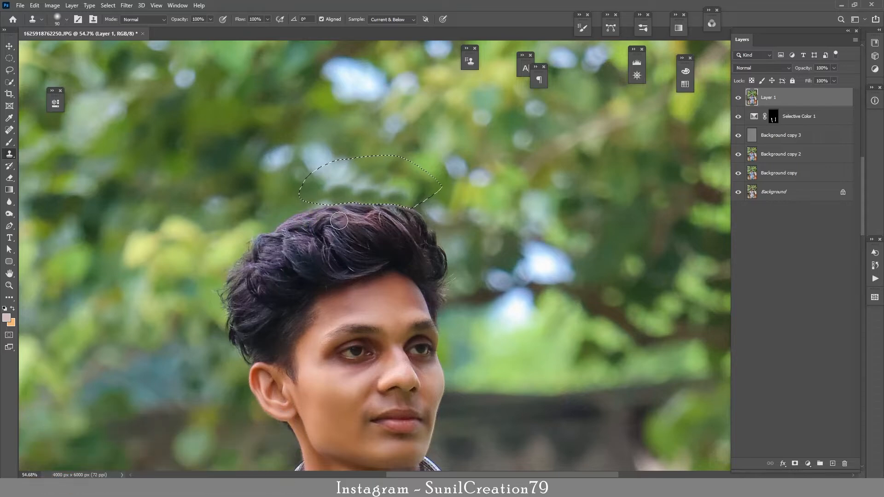
{"action": "key", "text": "ctrl+d"}
{"action": "left_click_drag", "start_coordinate": [303, 236], "coordinate": [321, 187]}
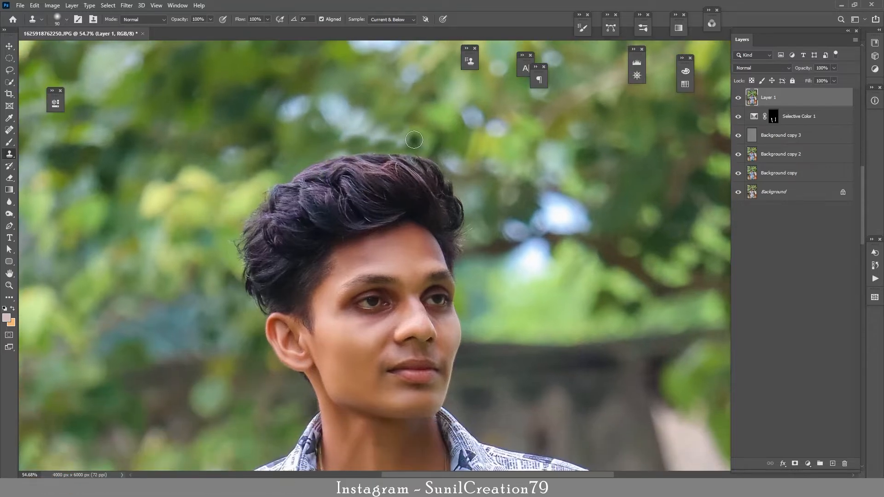
Try restoring the selection above the hair and cloning darker foliage into it with a size 175 brush
{"action": "key", "text": "bracketright"}
{"action": "key", "text": "bracketright"}
{"action": "key", "text": "bracketright"}
{"action": "key", "text": "bracketright"}
{"action": "key", "text": "ctrl+z"}
{"action": "left_click", "coordinate": [188, 100], "text": "alt"}
{"action": "left_click_drag", "start_coordinate": [423, 131], "coordinate": [432, 141]}
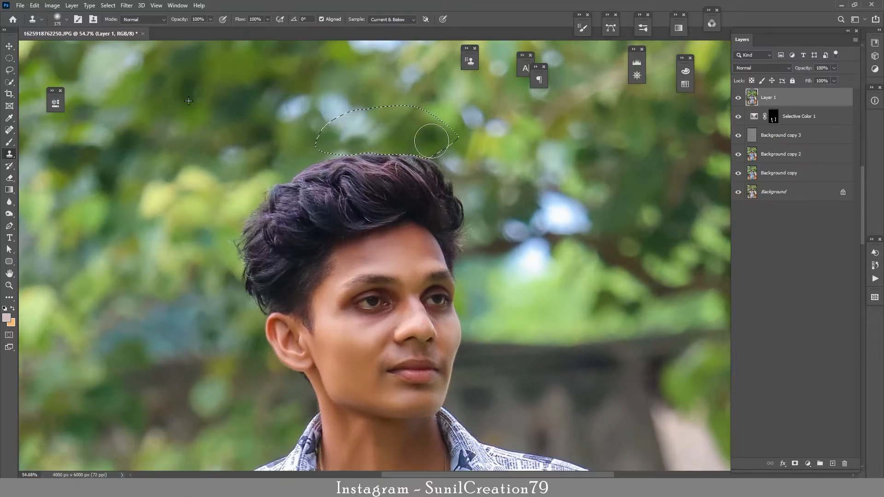
{"action": "key", "text": "ctrl+z"}
{"action": "key", "text": "ctrl+z"}
{"action": "key", "text": "ctrl+z"}
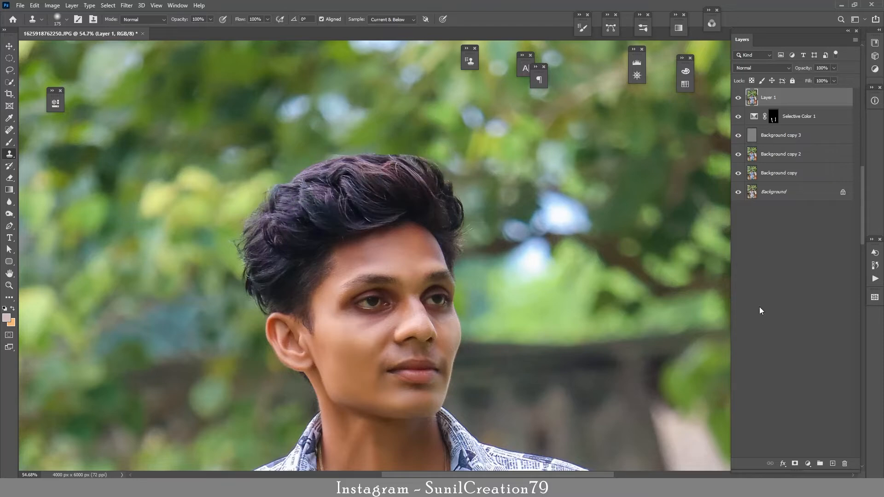
Trace the back edge of the hair with the Pen tool, from near the crown down to the ear
{"action": "key", "text": "p"}
{"action": "left_click", "coordinate": [284, 185]}
{"action": "left_click_drag", "start_coordinate": [266, 201], "coordinate": [279, 318]}
{"action": "left_click", "coordinate": [266, 200], "text": "alt"}
{"action": "left_click", "coordinate": [243, 242], "text": "alt"}
{"action": "left_click", "coordinate": [248, 259], "text": "alt"}
{"action": "left_click", "coordinate": [253, 289], "text": "alt"}
{"action": "left_click", "coordinate": [271, 313], "text": "alt"}
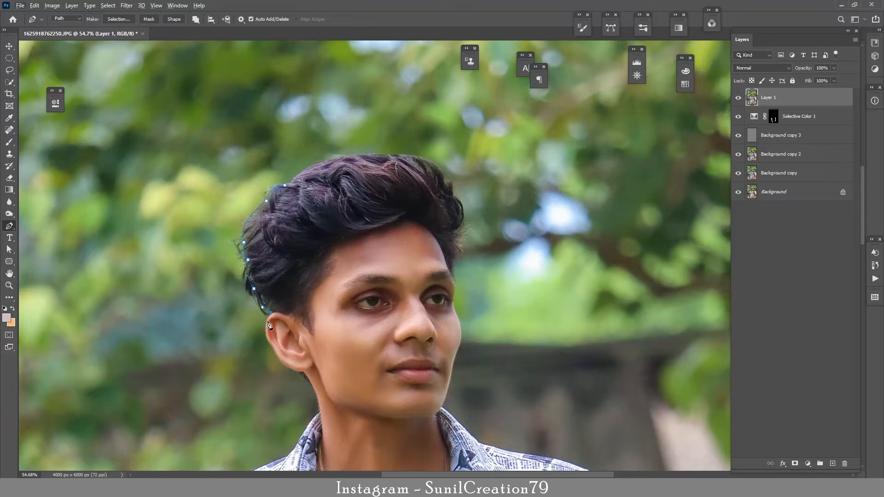
Close the pen path around the background behind the hair and convert it to a selection
{"action": "left_click", "coordinate": [266, 324]}
{"action": "left_click", "coordinate": [253, 329]}
{"action": "left_click", "coordinate": [233, 322]}
{"action": "left_click", "coordinate": [209, 310]}
{"action": "left_click_drag", "start_coordinate": [187, 299], "coordinate": [184, 216]}
{"action": "left_click_drag", "start_coordinate": [249, 154], "coordinate": [272, 156]}
{"action": "left_click_drag", "start_coordinate": [284, 185], "coordinate": [290, 197]}
{"action": "left_click", "coordinate": [284, 185]}
{"action": "key", "text": "ctrl+Return"}
Clone background foliage over the stray hairs along the back of the head inside the selection, and deselect
{"action": "key", "text": "s"}
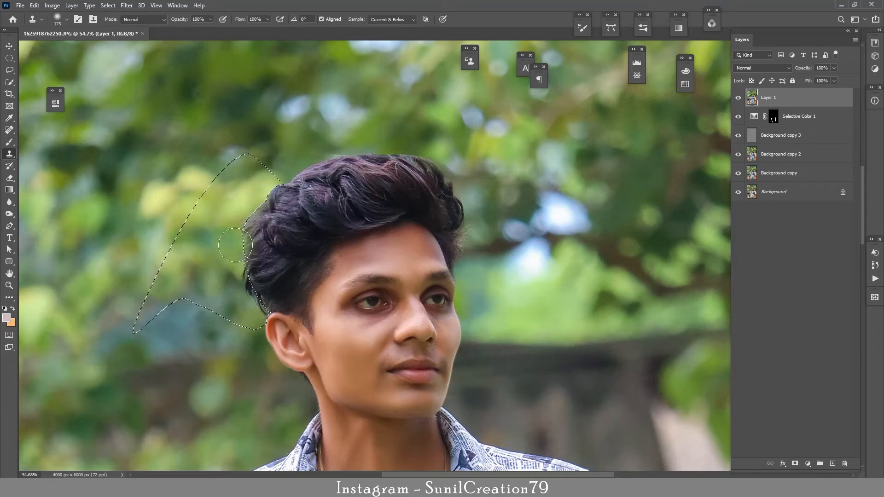
{"action": "left_click", "coordinate": [203, 307], "text": "alt"}
{"action": "mouse_move", "coordinate": [249, 303]}
{"action": "left_mouse_down"}
{"action": "mouse_move", "coordinate": [240, 279]}
{"action": "mouse_move", "coordinate": [258, 307]}
{"action": "left_mouse_up"}
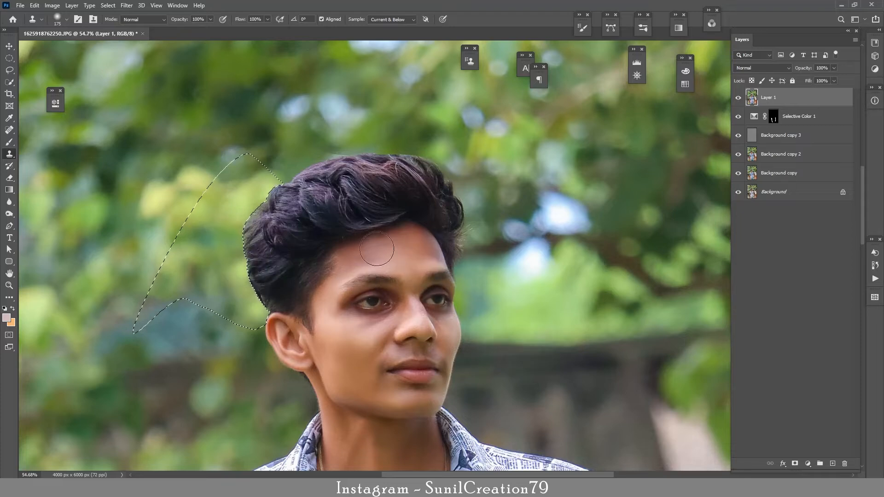
{"action": "left_click", "coordinate": [296, 154], "text": "alt"}
{"action": "mouse_move", "coordinate": [242, 223]}
{"action": "left_mouse_down"}
{"action": "mouse_move", "coordinate": [235, 270]}
{"action": "mouse_move", "coordinate": [263, 293]}
{"action": "left_mouse_up"}
{"action": "key", "text": "ctrl+z"}
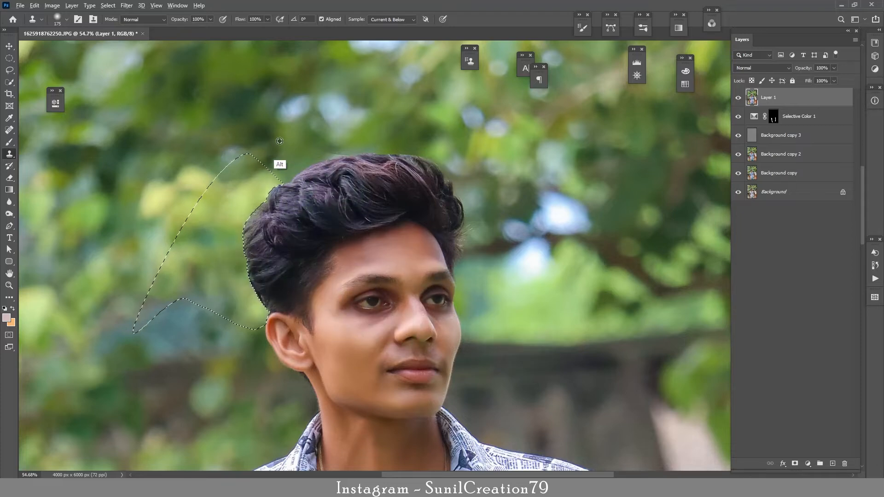
{"action": "key", "text": "ctrl+d"}
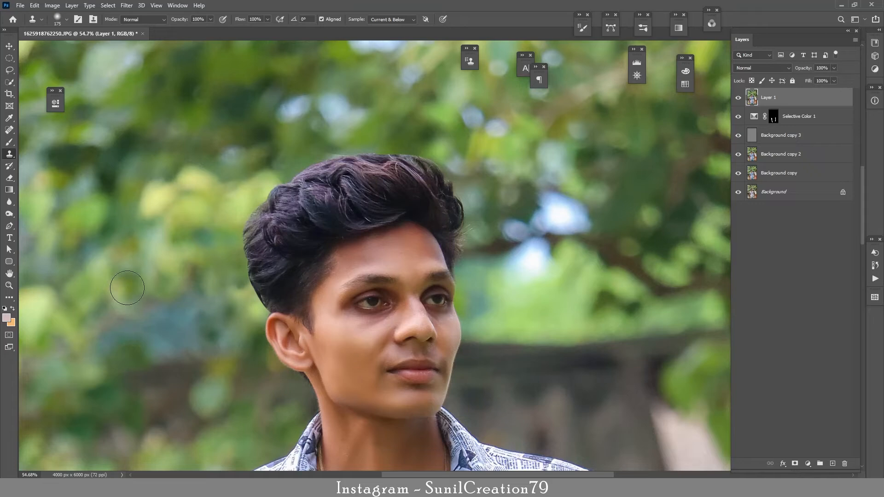
Duplicate Layer 1 and select the man with Select Subject
{"action": "scroll", "coordinate": [453, 241], "scroll_direction": "down", "scroll_amount": 6}
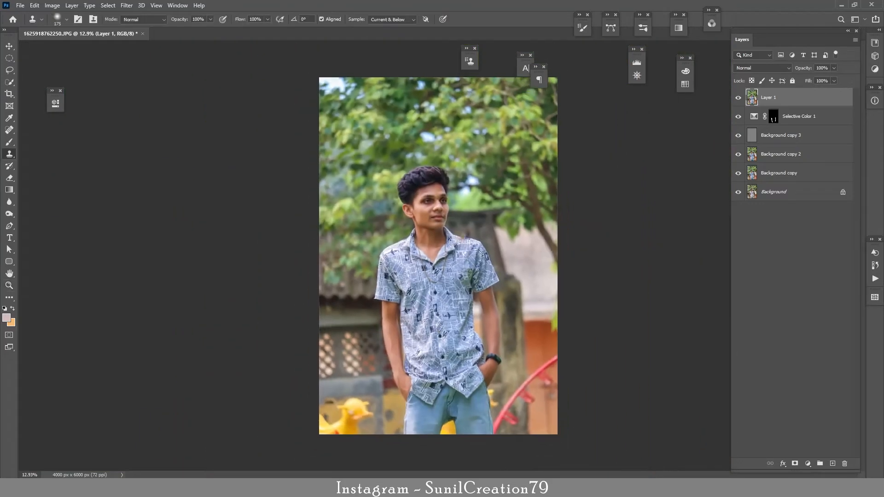
{"action": "key", "text": "ctrl+j"}
{"action": "left_click", "coordinate": [107, 5]}
{"action": "left_click", "coordinate": [122, 114]}
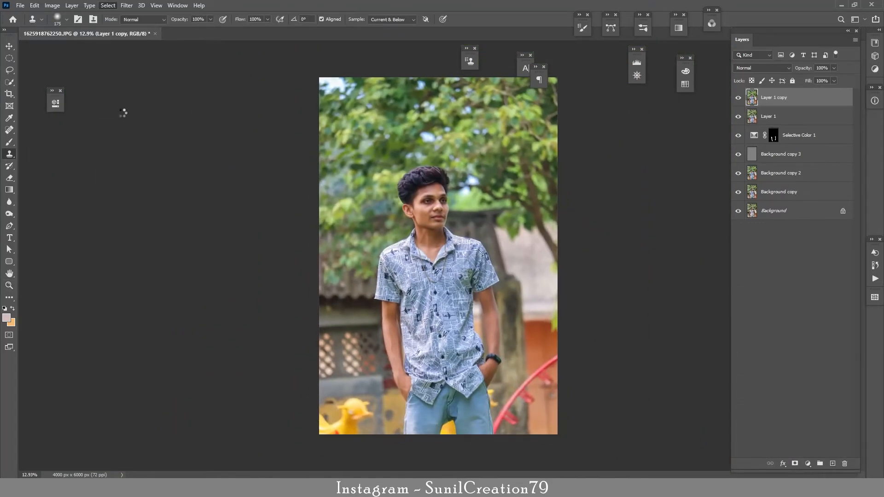
Subtract the yellow gap between the legs from the selection with the Quick Selection tool
{"action": "scroll", "coordinate": [525, 358], "scroll_direction": "up", "scroll_amount": 6}
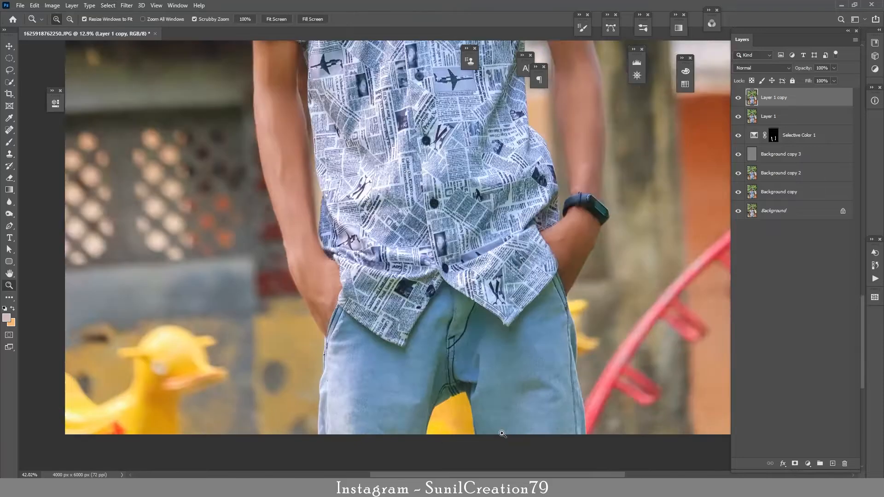
{"action": "key", "text": "w"}
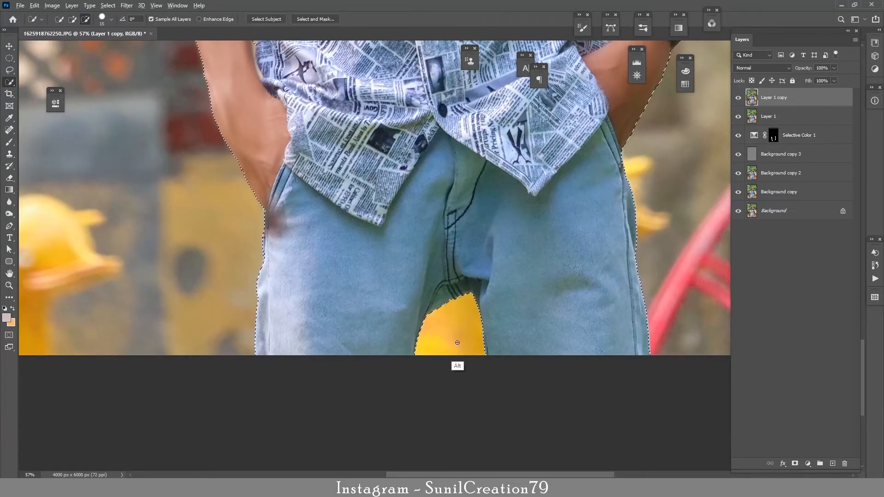
{"action": "scroll", "coordinate": [444, 350], "scroll_direction": "down", "scroll_amount": 8}
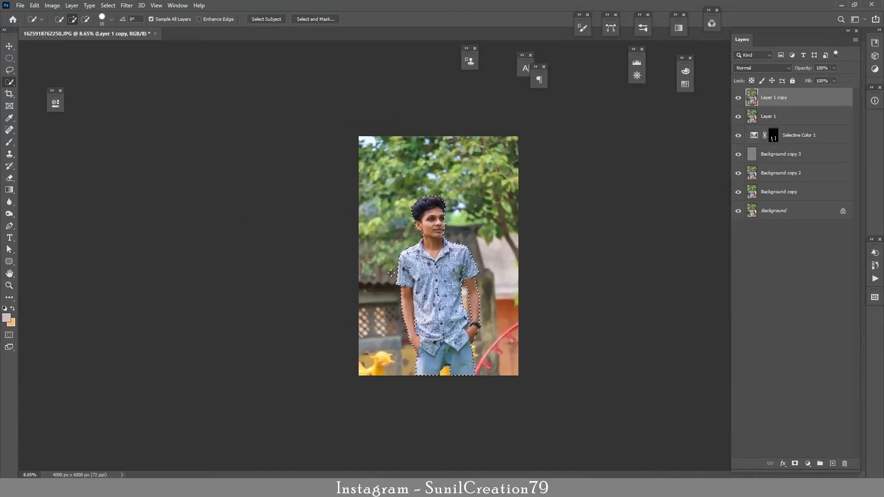
Trace the narrow gap between the shirt and the arm without the watch using the Pen tool, and subtract it from the selection
{"action": "scroll", "coordinate": [451, 275], "scroll_direction": "up", "scroll_amount": 5}
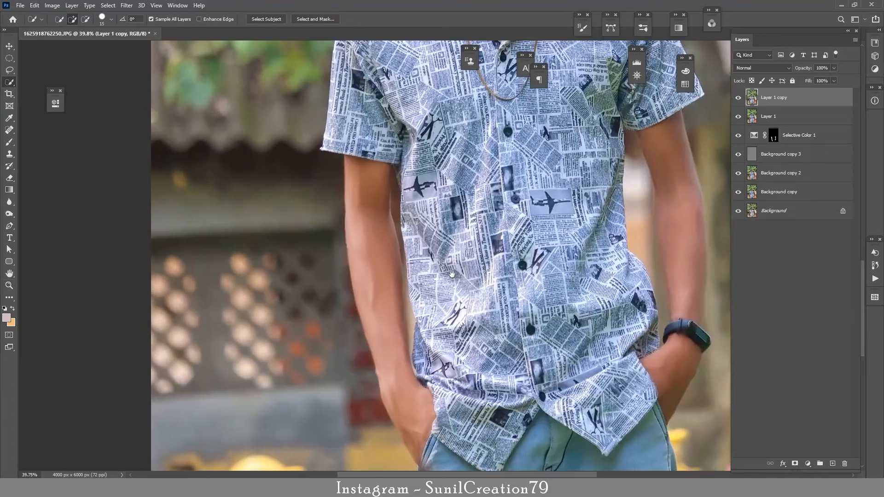
{"action": "left_click_drag", "start_coordinate": [451, 274], "coordinate": [453, 281]}
{"action": "key", "text": "p"}
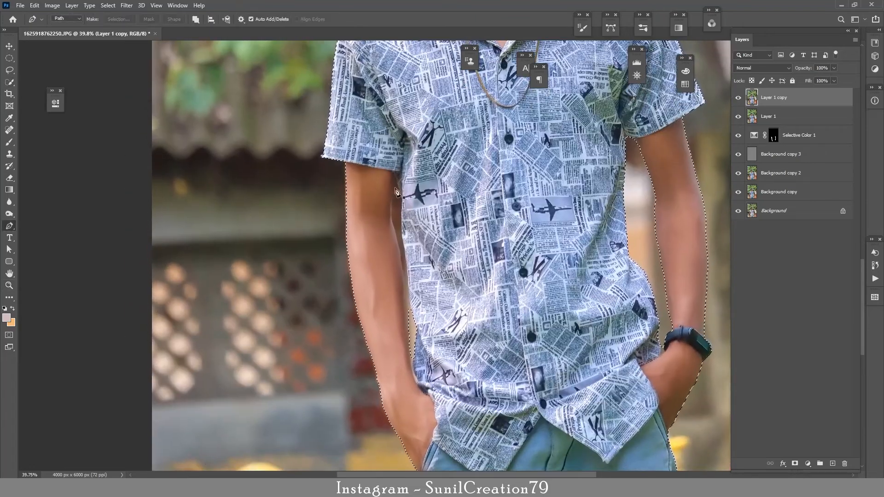
{"action": "left_click", "coordinate": [394, 178]}
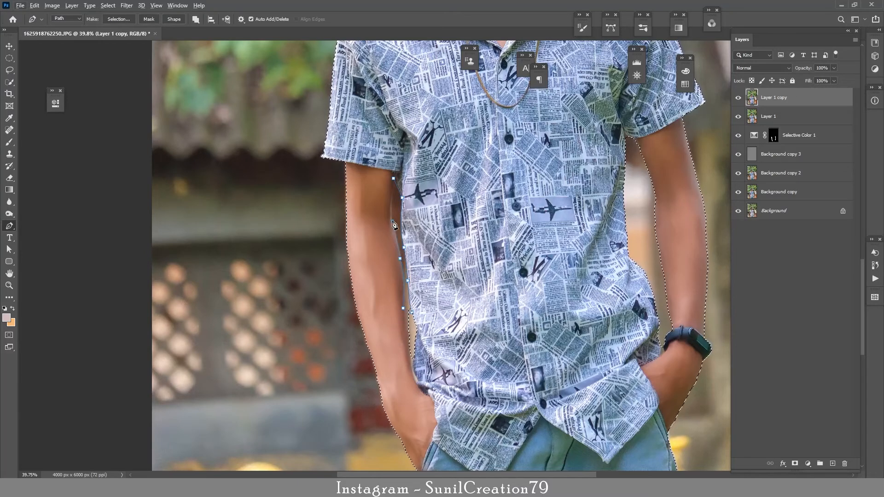
{"action": "left_click", "coordinate": [395, 178]}
{"action": "key", "text": "ctrl+alt+Return"}
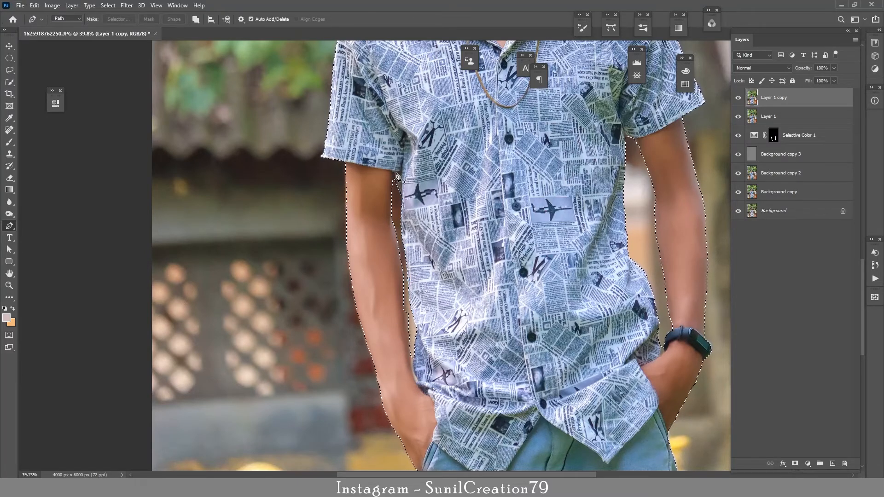
{"action": "left_click", "coordinate": [404, 308]}
{"action": "key", "text": "ctrl+alt+Return"}
Trace the small gaps at the armpit and beside the watch with the Pen tool, and subtract each from the selection
{"action": "left_click", "coordinate": [636, 139]}
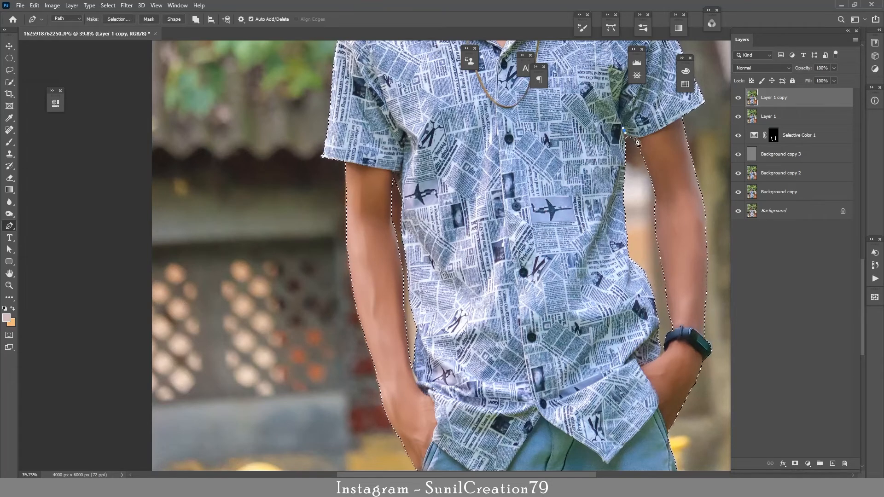
{"action": "left_click", "coordinate": [641, 153]}
{"action": "left_click", "coordinate": [626, 159]}
{"action": "left_click", "coordinate": [637, 138]}
{"action": "key", "text": "ctrl+alt+Return"}
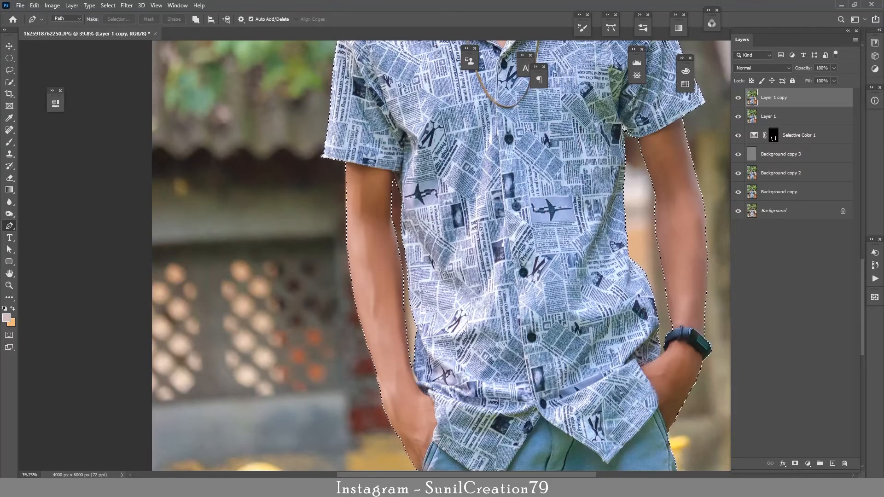
{"action": "left_click", "coordinate": [659, 346]}
{"action": "left_click", "coordinate": [661, 354]}
{"action": "left_click", "coordinate": [664, 348]}
{"action": "left_click", "coordinate": [659, 346]}
{"action": "key", "text": "ctrl+alt+Return"}
Add a layer mask to Layer 1 copy from the selection of the man
{"action": "key", "text": "x"}
{"action": "left_click_drag", "start_coordinate": [527, 264], "coordinate": [488, 273]}
{"action": "key", "text": "ctrl+z"}
{"action": "scroll", "coordinate": [483, 285], "scroll_direction": "down", "scroll_amount": 8}
{"action": "left_click", "coordinate": [795, 463]}
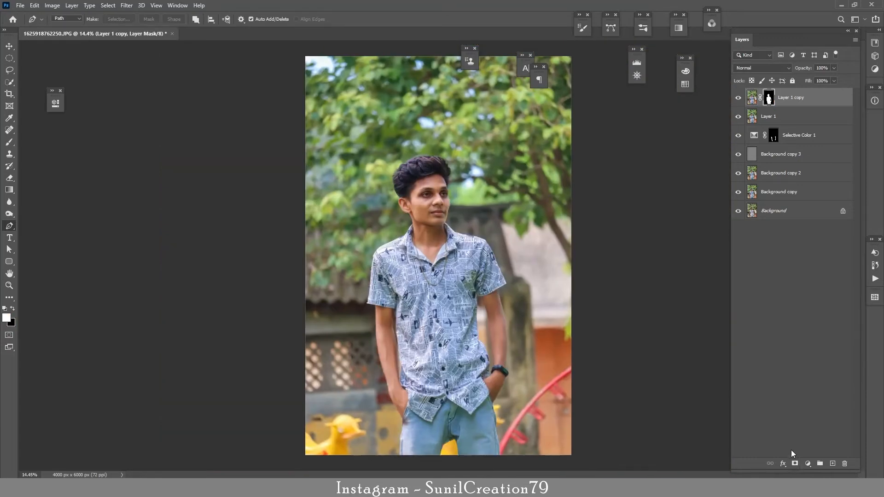
Apply the Camera Raw Filter to the Layer 1 copy image with Greens saturation at -100 and Oranges luminance raised slightly
{"action": "double_click", "coordinate": [752, 98]}
{"action": "key", "text": "Escape"}
{"action": "left_click", "coordinate": [127, 5]}
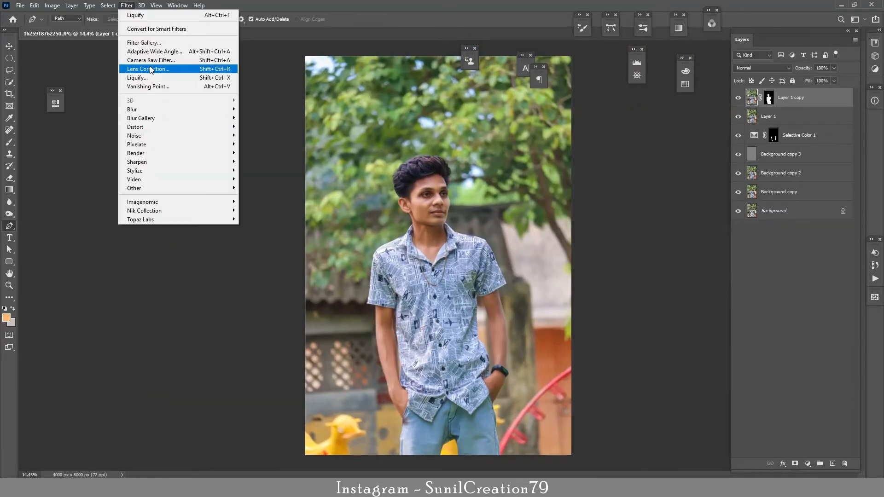
{"action": "left_click", "coordinate": [147, 64]}
{"action": "scroll", "coordinate": [601, 207], "scroll_direction": "down", "scroll_amount": 5}
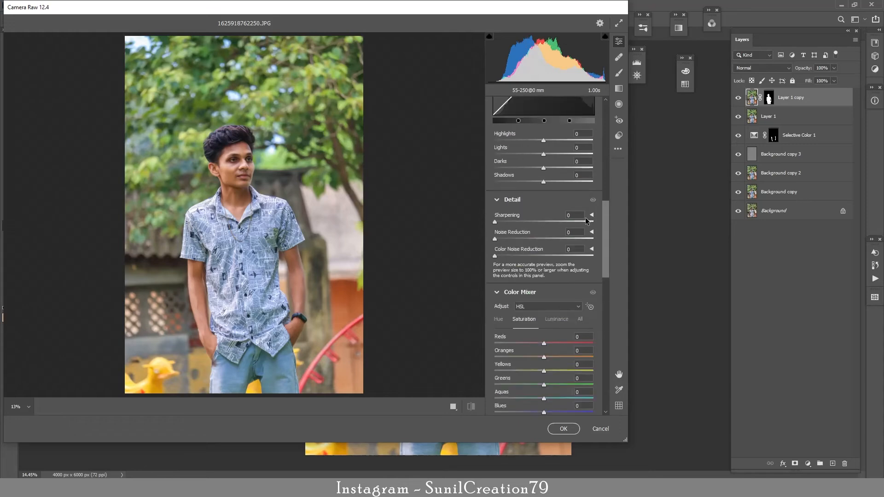
{"action": "scroll", "coordinate": [600, 172], "scroll_direction": "up", "scroll_amount": 5}
{"action": "scroll", "coordinate": [578, 256], "scroll_direction": "down", "scroll_amount": 10}
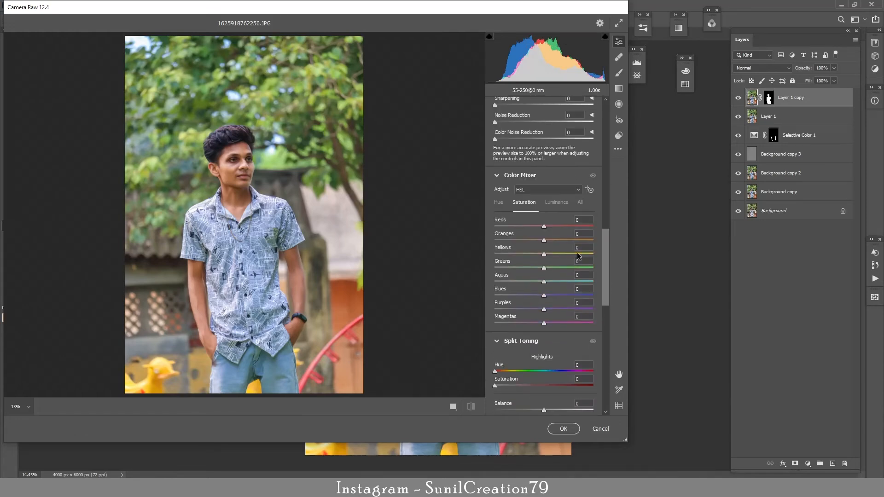
{"action": "left_click_drag", "start_coordinate": [545, 270], "coordinate": [495, 271]}
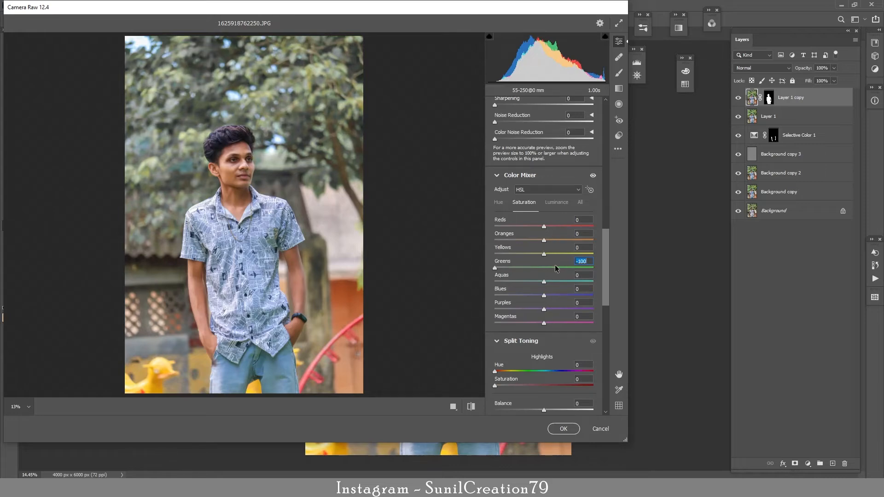
{"action": "left_click", "coordinate": [556, 202]}
{"action": "left_click_drag", "start_coordinate": [544, 239], "coordinate": [551, 239]}
{"action": "left_click", "coordinate": [564, 429]}
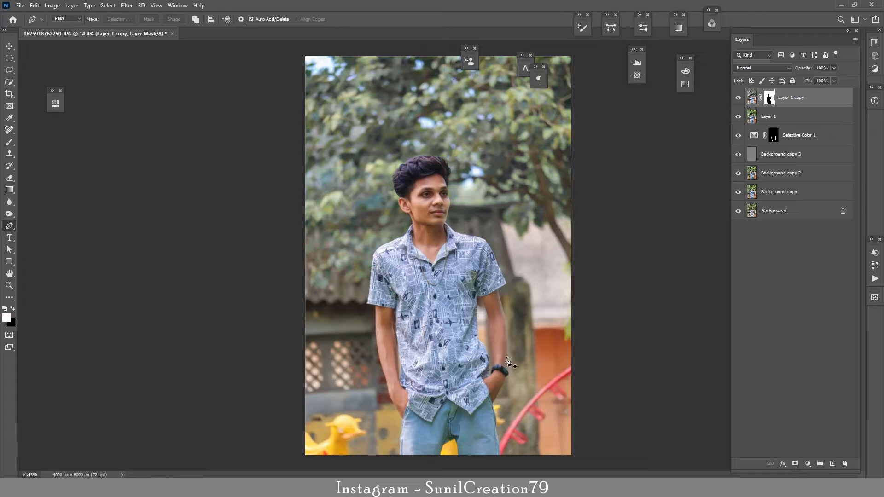
Invert the Layer 1 copy mask and stamp all visible layers into a new top layer
{"action": "key", "text": "ctrl+shift+alt+e"}
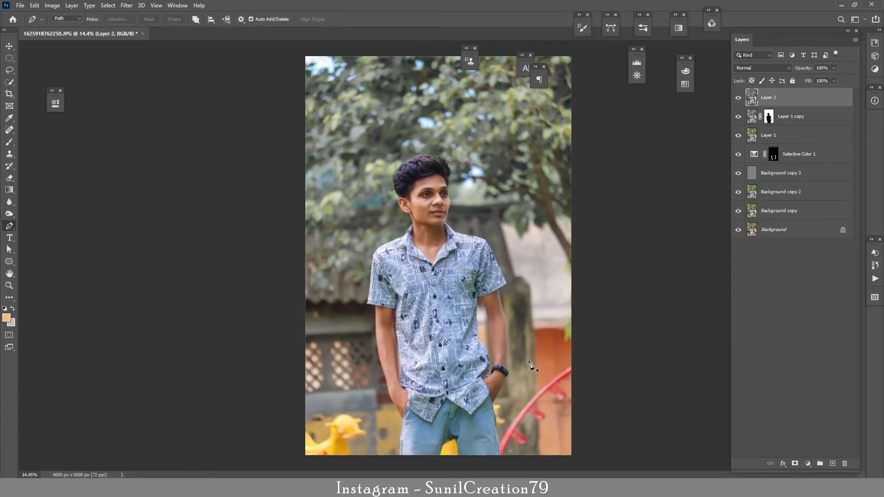
Try a 33 px Field Blur on the whole stamped layer
{"action": "left_click", "coordinate": [126, 5]}
{"action": "mouse_move", "coordinate": [175, 116]}
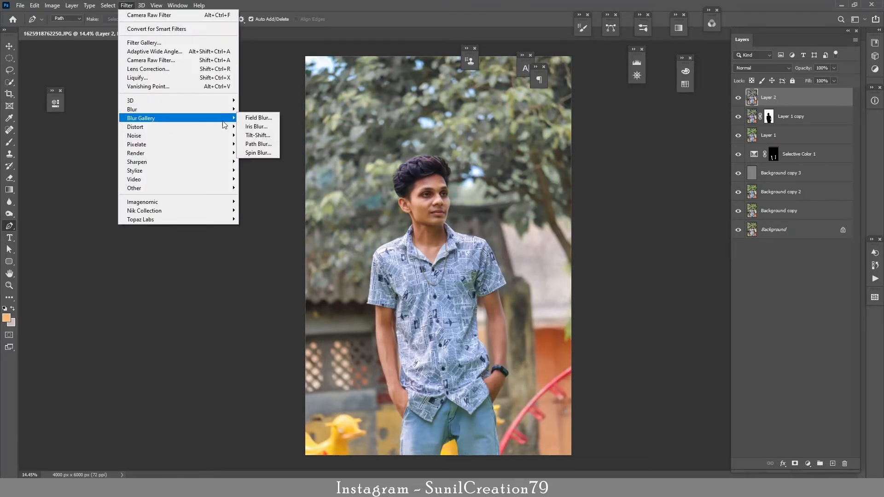
{"action": "left_click", "coordinate": [257, 117]}
{"action": "key", "text": "BackSpace"}
{"action": "key", "text": "BackSpace"}
{"action": "type", "text": "29"}
{"action": "key", "text": "Return"}
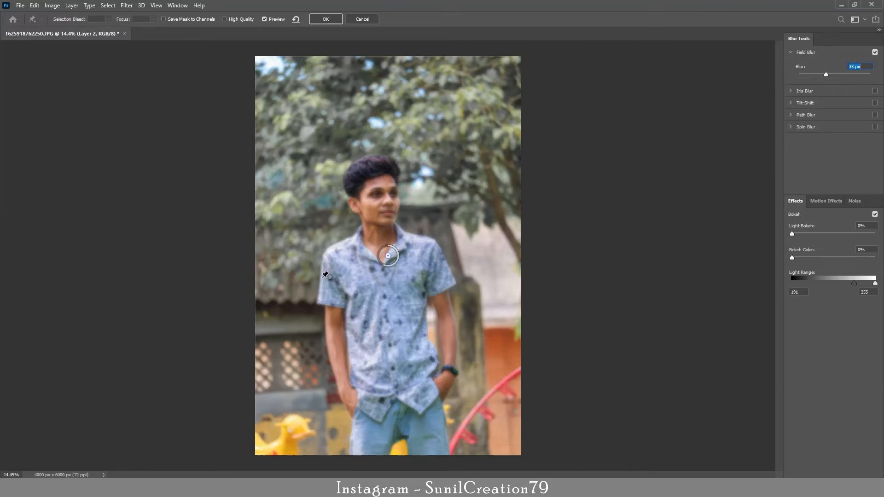
{"action": "left_click", "coordinate": [326, 18]}
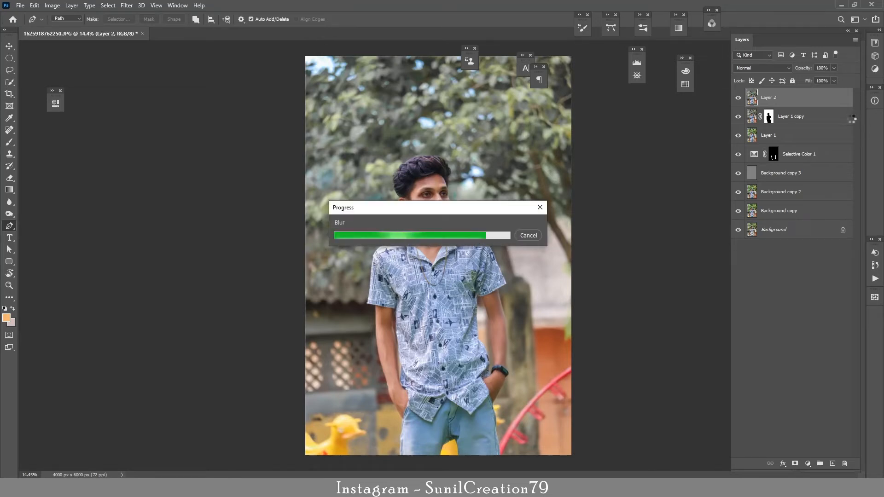
Copy the Layer 1 copy mask onto Layer 2, and undo both the mask copy and the Field Blur
{"action": "left_click_drag", "start_coordinate": [768, 119], "coordinate": [767, 97], "text": "alt"}
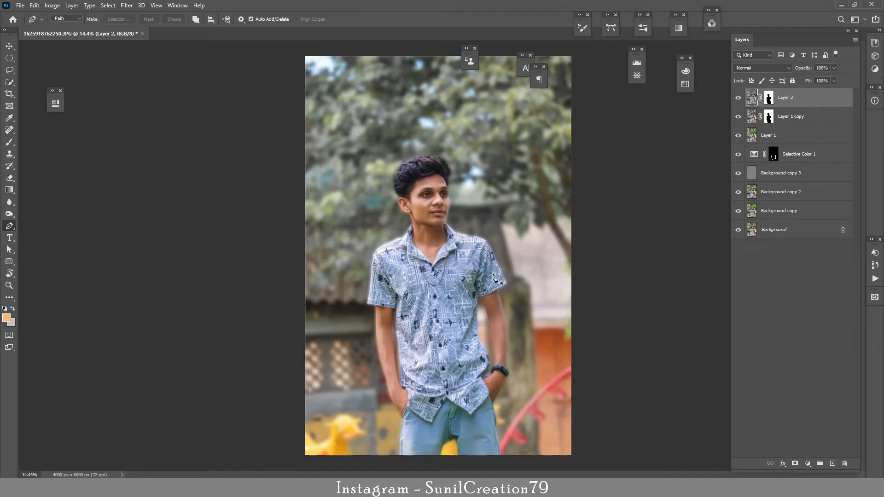
{"action": "key", "text": "z"}
{"action": "key", "text": "ctrl+z"}
{"action": "key", "text": "ctrl+z"}
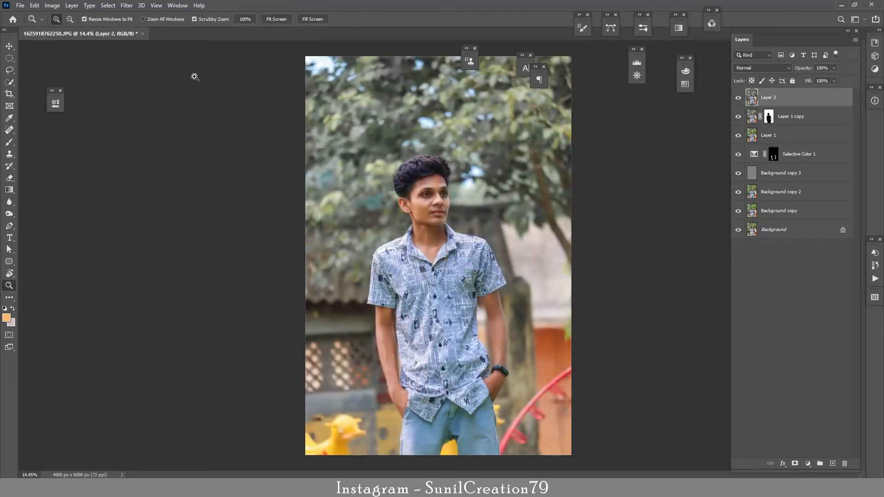
Reselect the man's outline on Layer 2 and fill the selection with surrounding background to remove him
{"action": "left_click", "coordinate": [107, 5]}
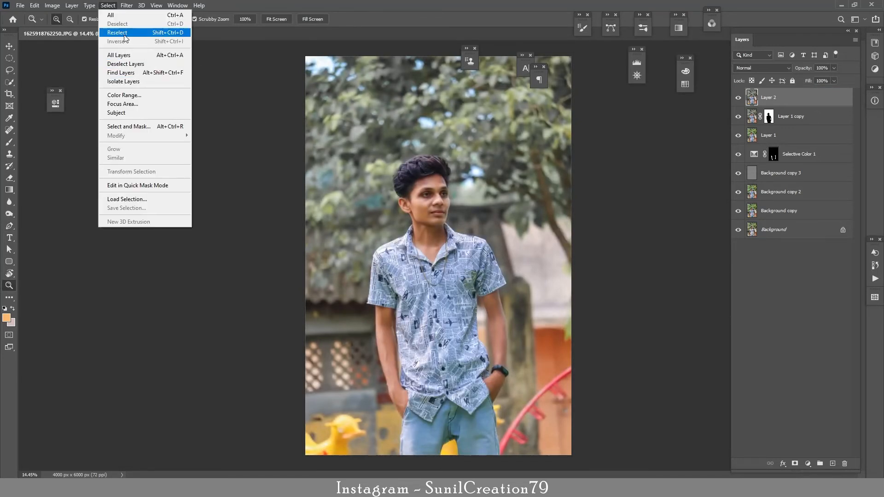
{"action": "left_click", "coordinate": [120, 32]}
{"action": "left_click", "coordinate": [51, 5]}
{"action": "left_click", "coordinate": [35, 5]}
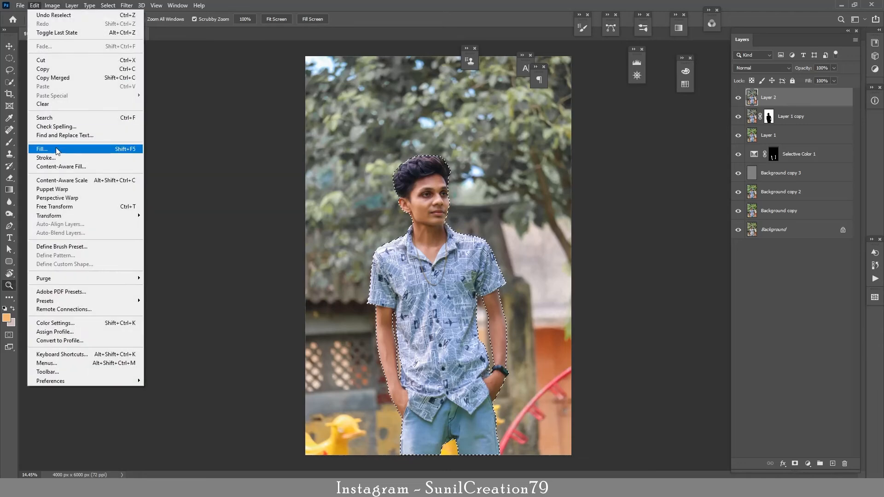
{"action": "left_click", "coordinate": [46, 144]}
{"action": "left_click", "coordinate": [498, 132]}
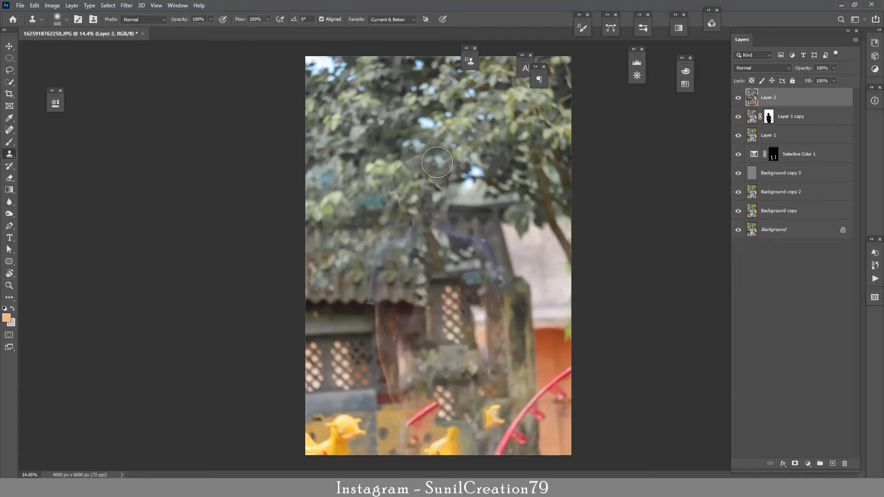
Heal the leftover outline of the man down both sides of the filled area with a 500 px Spot Healing Brush
{"action": "left_click", "coordinate": [9, 130]}
{"action": "key", "text": "]"}
{"action": "key", "text": "]"}
{"action": "key", "text": "]"}
{"action": "key", "text": "]"}
{"action": "key", "text": "]"}
{"action": "key", "text": "]"}
{"action": "key", "text": "]"}
{"action": "key", "text": "]"}
{"action": "key", "text": "]"}
{"action": "key", "text": "]"}
{"action": "key", "text": "]"}
{"action": "key", "text": "]"}
{"action": "mouse_move", "coordinate": [443, 163]}
{"action": "left_mouse_down"}
{"action": "mouse_move", "coordinate": [446, 224]}
{"action": "mouse_move", "coordinate": [396, 188]}
{"action": "mouse_move", "coordinate": [374, 310]}
{"action": "mouse_move", "coordinate": [393, 411]}
{"action": "left_mouse_up"}
{"action": "mouse_move", "coordinate": [449, 168]}
{"action": "left_mouse_down"}
{"action": "mouse_move", "coordinate": [479, 232]}
{"action": "mouse_move", "coordinate": [504, 320]}
{"action": "mouse_move", "coordinate": [507, 411]}
{"action": "left_mouse_up"}
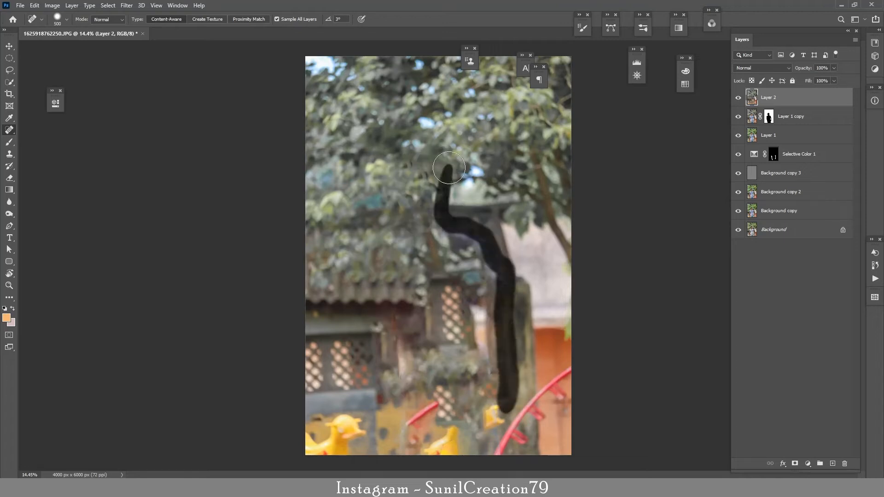
{"action": "left_click_drag", "start_coordinate": [449, 168], "coordinate": [444, 212]}
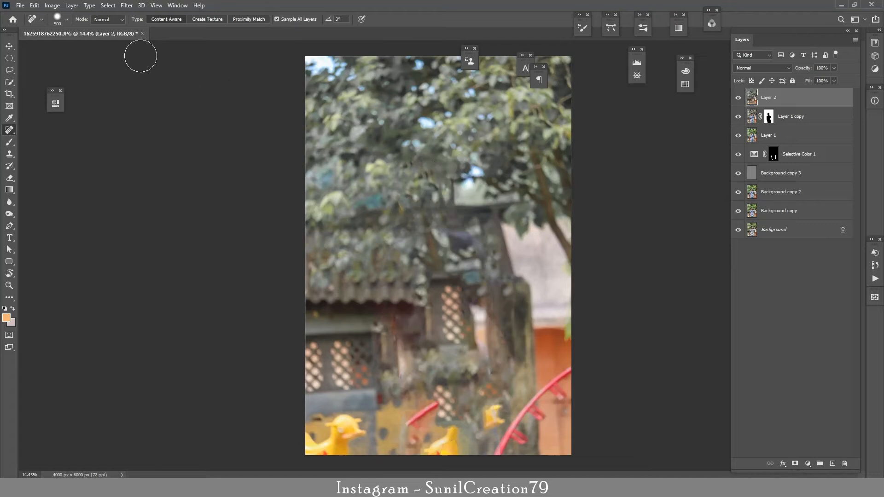
Reapply the last blur filter to Layer 2 and copy the Layer 1 copy mask onto it
{"action": "left_click", "coordinate": [127, 5]}
{"action": "left_click", "coordinate": [143, 16]}
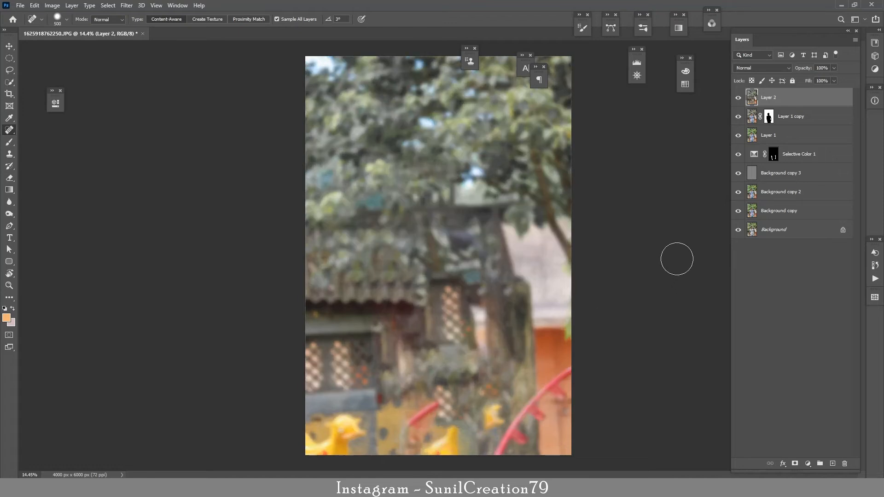
{"action": "left_click_drag", "start_coordinate": [768, 117], "coordinate": [767, 99]}
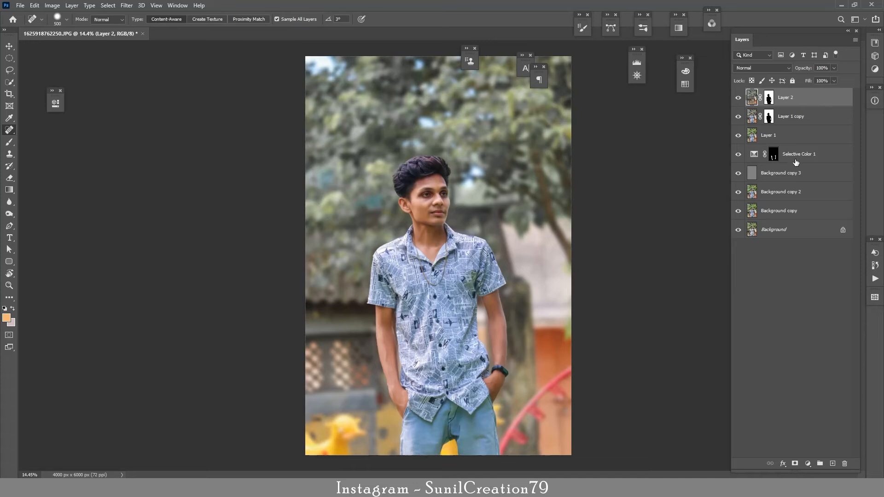
Add a Solid Color fill layer in pale pinkish grey sampled from the background, and replace its mask with a copy of Layer 2's mask
{"action": "right_click", "coordinate": [794, 430]}
{"action": "key", "text": "Escape"}
{"action": "key", "text": "b"}
{"action": "key", "text": "alt"}
{"action": "left_click", "coordinate": [540, 257], "text": "alt"}
{"action": "left_click", "coordinate": [807, 463]}
{"action": "left_click", "coordinate": [818, 297]}
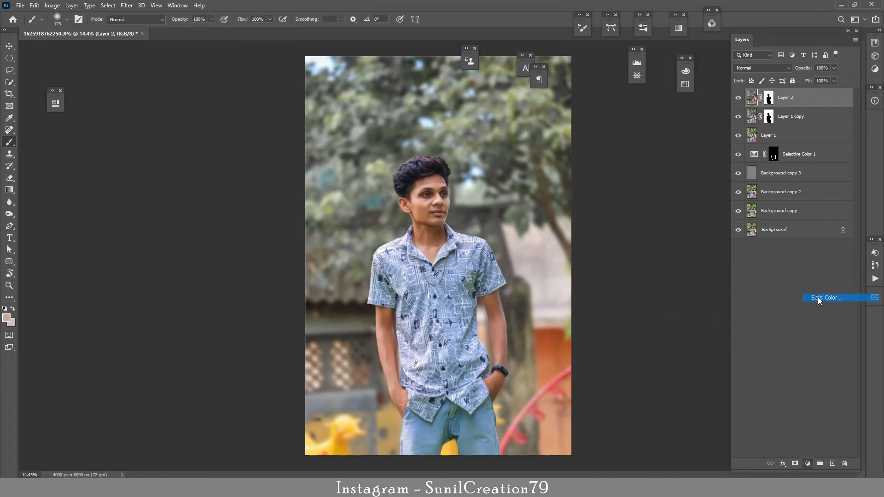
{"action": "left_click", "coordinate": [301, 133]}
{"action": "left_click_drag", "start_coordinate": [768, 116], "coordinate": [773, 97]}
{"action": "left_click", "coordinate": [399, 182]}
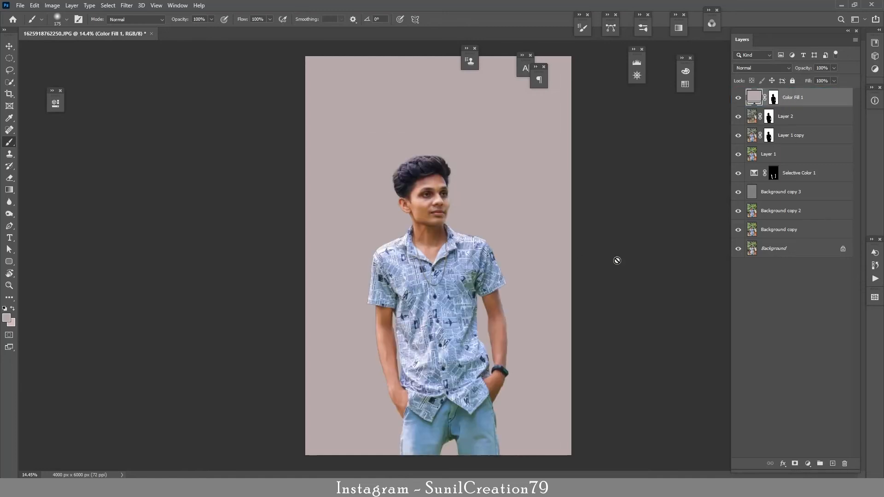
Set the Color Fill 1 layer to Screen blend mode at 10% opacity
{"action": "left_click", "coordinate": [762, 67]}
{"action": "left_click", "coordinate": [755, 133]}
{"action": "type", "text": "10"}
{"action": "key", "text": "Return"}
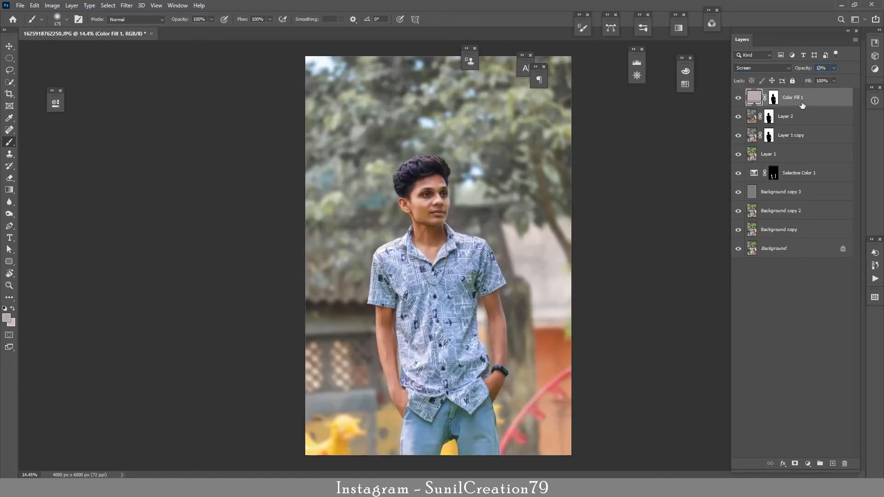
Add a Black & White adjustment above Layer 2 and replace its mask with a copy of Layer 2's mask
{"action": "left_click", "coordinate": [792, 121]}
{"action": "left_click", "coordinate": [808, 463]}
{"action": "left_click", "coordinate": [834, 386]}
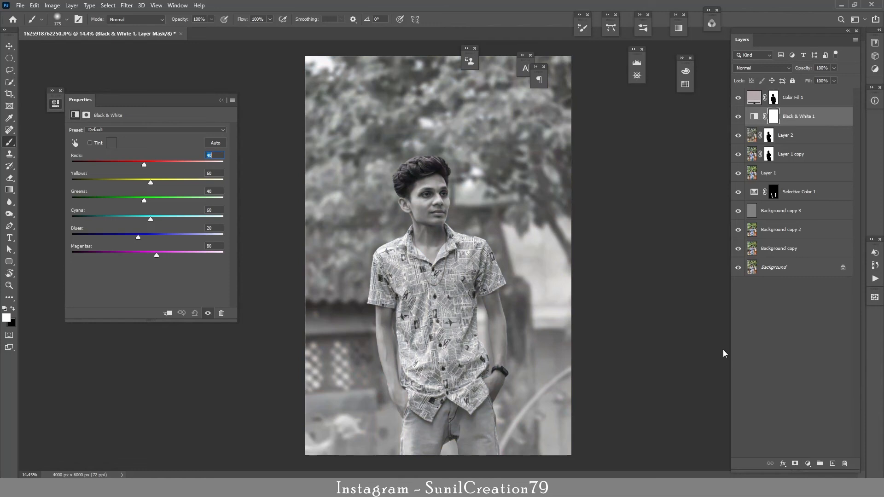
{"action": "left_click", "coordinate": [222, 100]}
{"action": "left_click_drag", "start_coordinate": [769, 133], "coordinate": [773, 117]}
{"action": "left_click", "coordinate": [408, 181]}
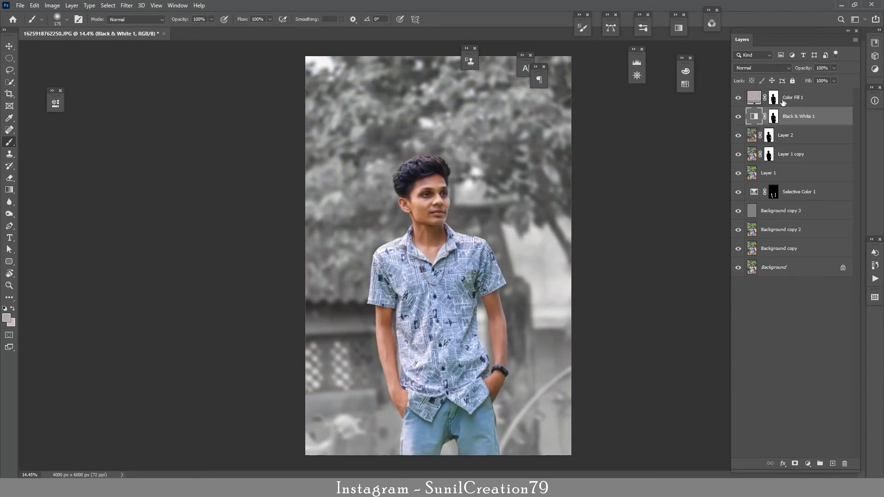
Lower the Black & White layer's opacity to partly desaturate the background, and set the Color Fill 1 layer's opacity to 5%
{"action": "left_click_drag", "start_coordinate": [804, 69], "coordinate": [788, 85]}
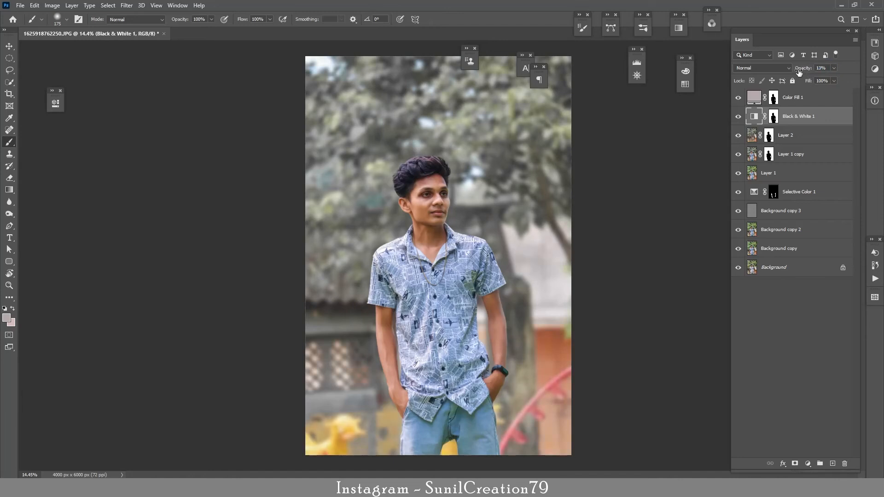
{"action": "left_click_drag", "start_coordinate": [799, 72], "coordinate": [801, 88]}
{"action": "left_click", "coordinate": [810, 97]}
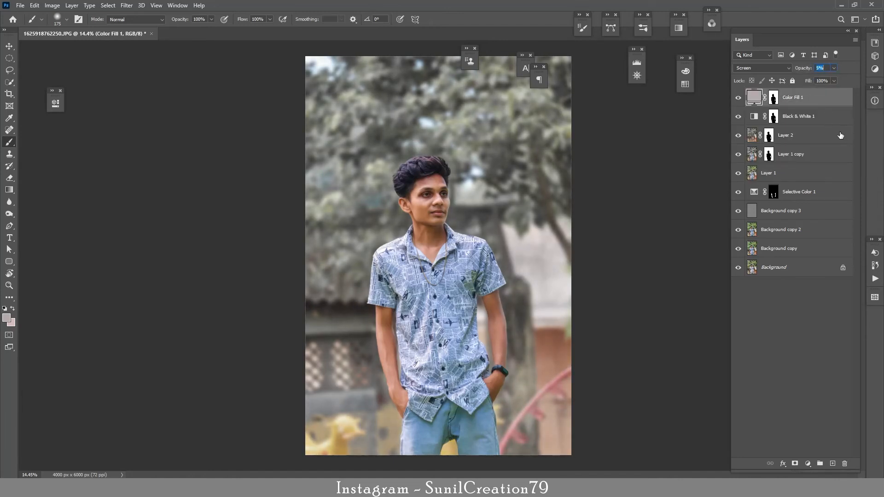
Crop the image to a 4:5 ratio, trimming the area above the man's head and his lower legs
{"action": "key", "text": "c"}
{"action": "left_click_drag", "start_coordinate": [435, 267], "coordinate": [422, 208]}
{"action": "key", "text": "Return"}
{"action": "key", "text": "Return"}
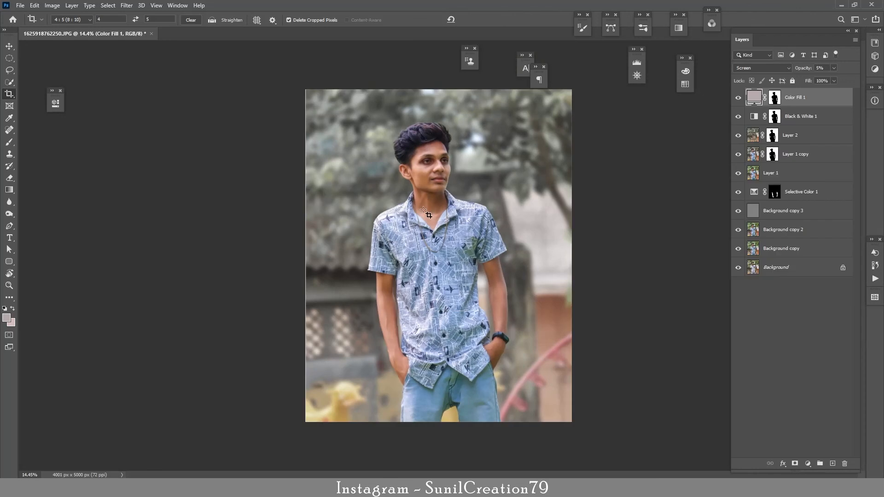
Tighten the 4:5 crop slightly around the man and recenter him in the frame
{"action": "left_click_drag", "start_coordinate": [305, 89], "coordinate": [304, 93]}
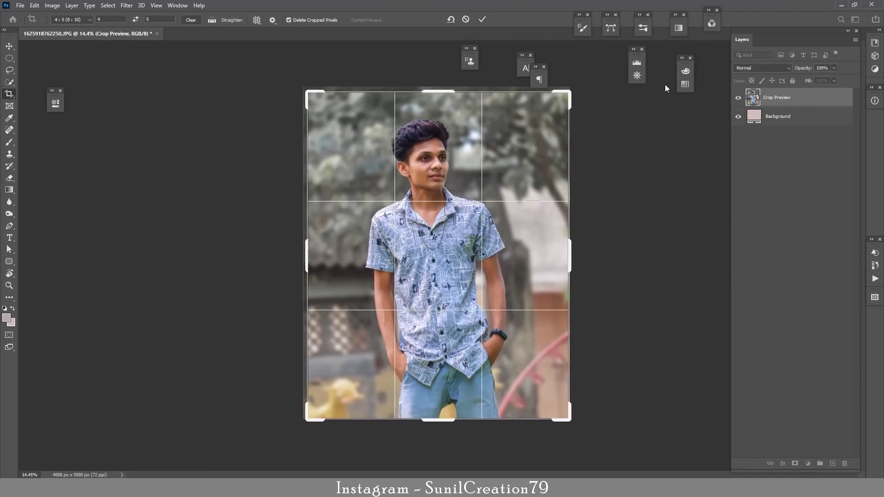
{"action": "left_click_drag", "start_coordinate": [570, 92], "coordinate": [564, 96]}
{"action": "left_click_drag", "start_coordinate": [450, 189], "coordinate": [449, 188]}
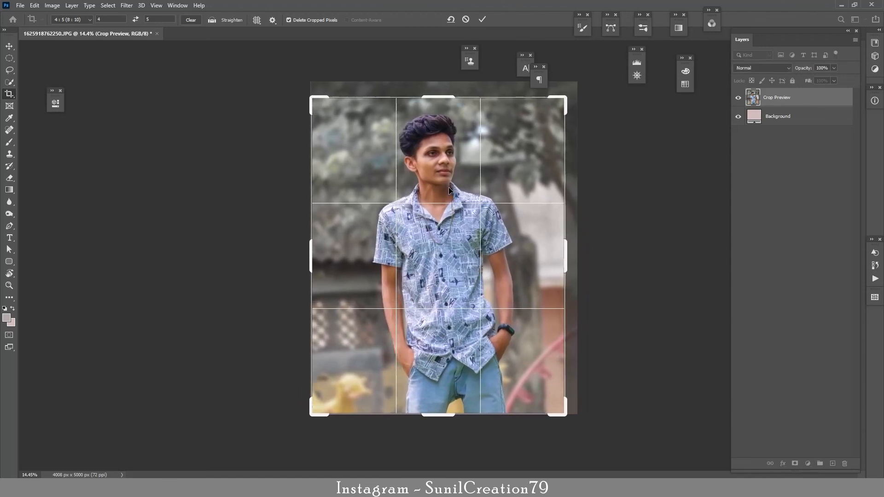
{"action": "key", "text": "Return"}
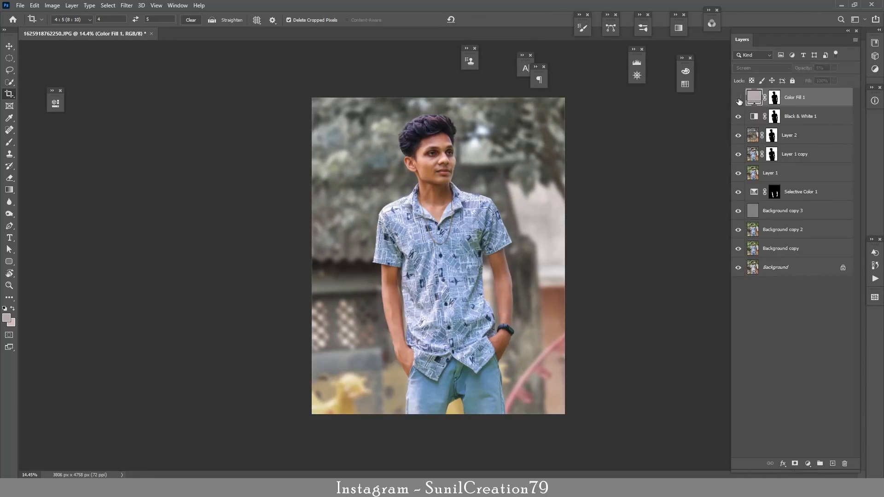
Stamp all visible layers into a new top layer, group the layers between it and Background, and hide the group
{"action": "key", "text": "z"}
{"action": "left_click_drag", "start_coordinate": [446, 173], "coordinate": [480, 165]}
{"action": "key", "text": "ctrl+0"}
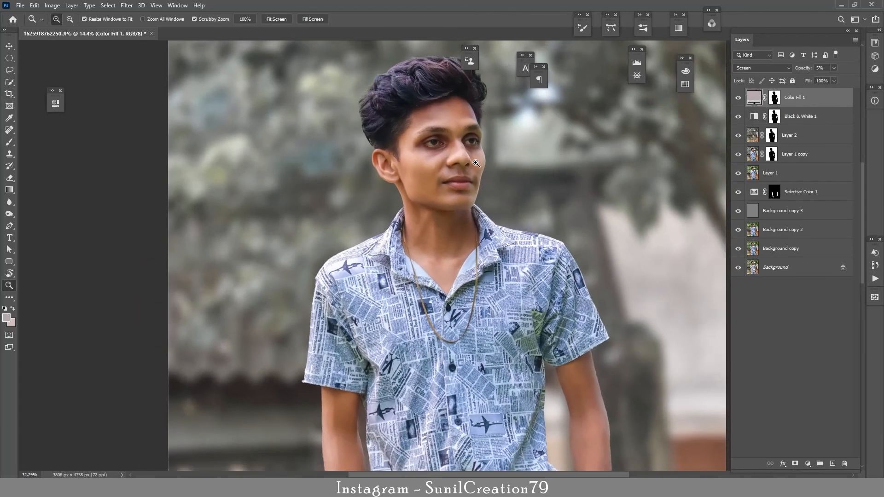
{"action": "key", "text": "c"}
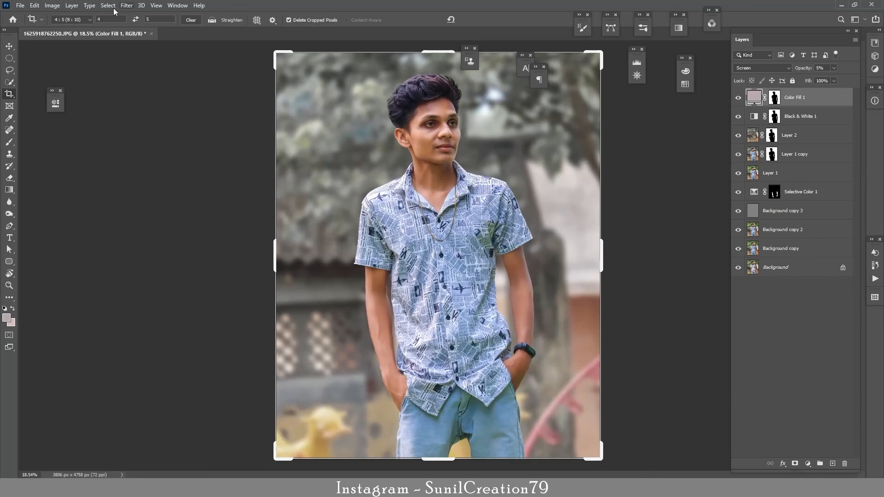
{"action": "key", "text": "ctrl+shift+alt+e"}
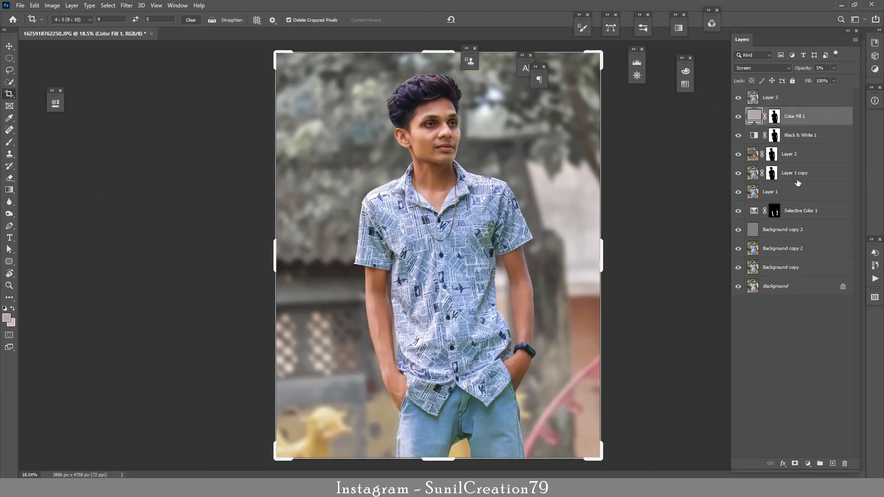
{"action": "key", "text": "ctrl+g"}
{"action": "left_click", "coordinate": [738, 113]}
{"action": "key", "text": "v"}
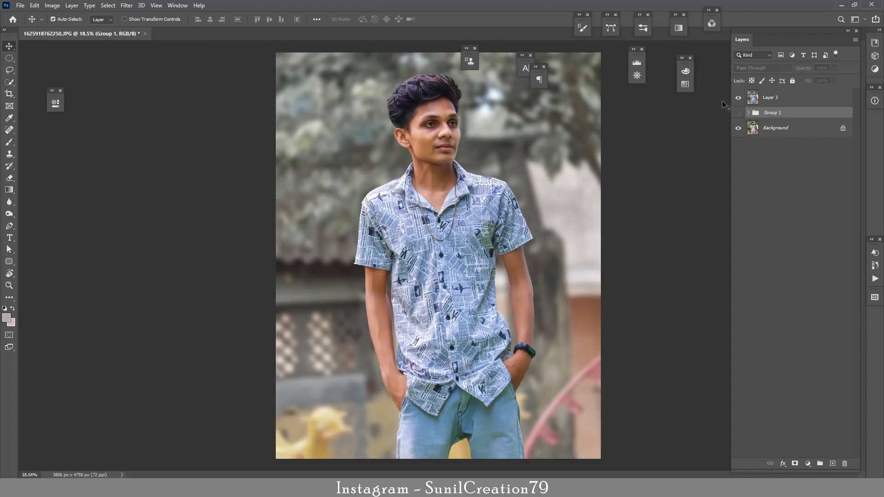